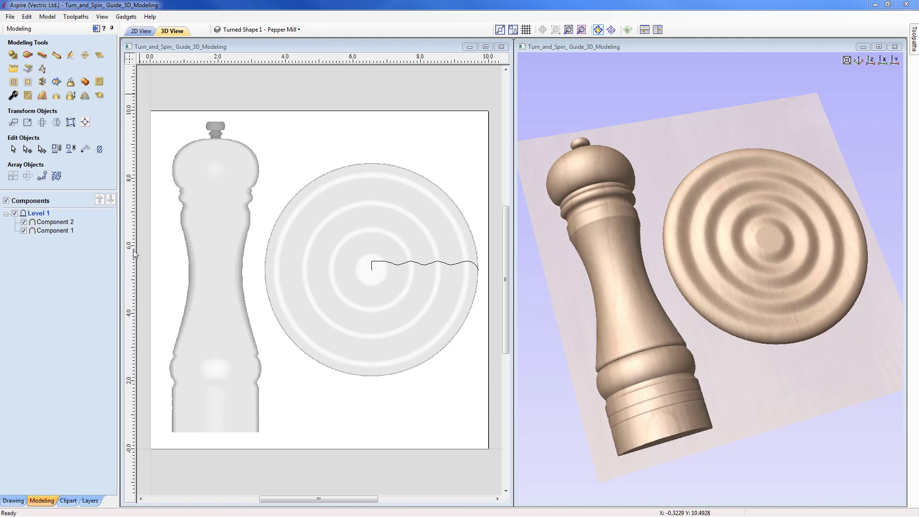
Step: Open the file Turn_and_Spin_ Guide_3D_Modeling.crv3d without saving the changes to the current job
key(F9)
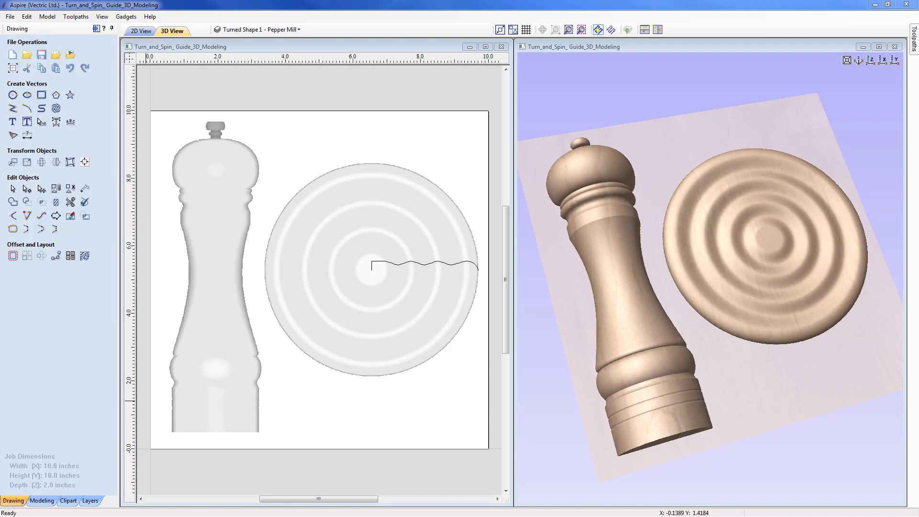
click(10, 16)
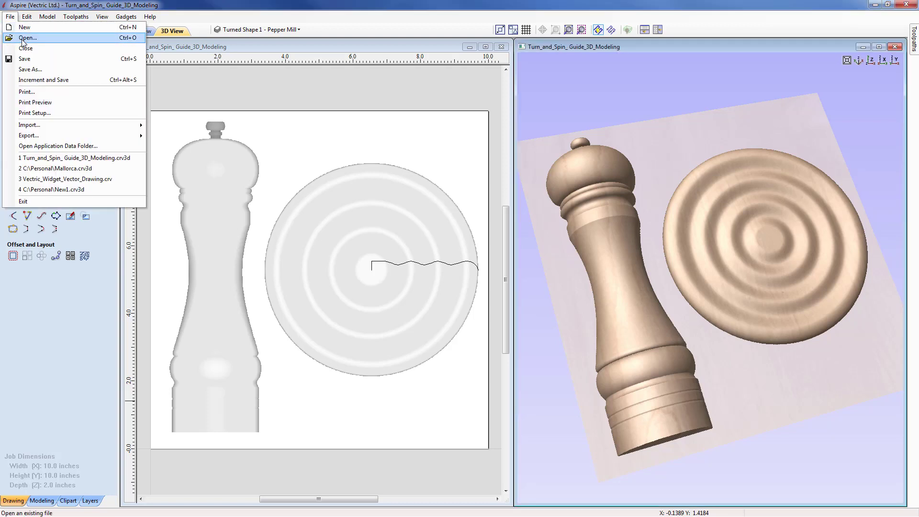
key(Escape)
click(457, 230)
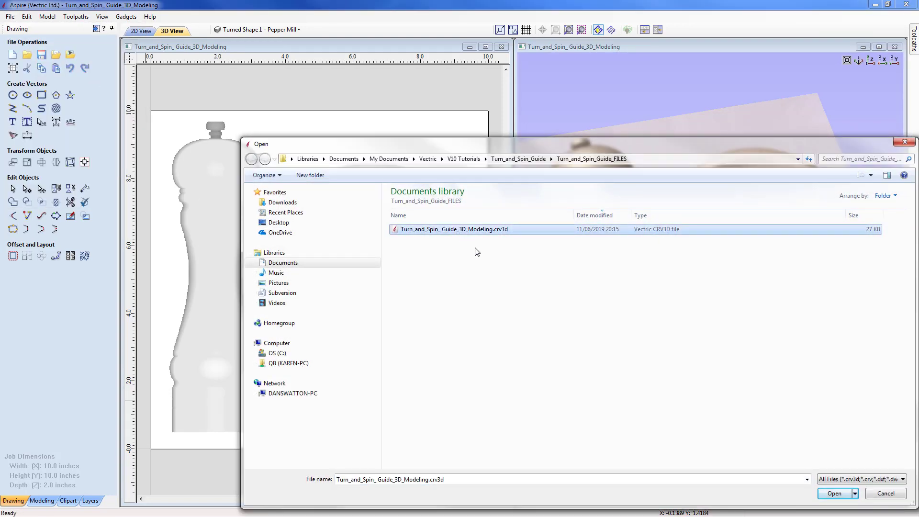
click(823, 493)
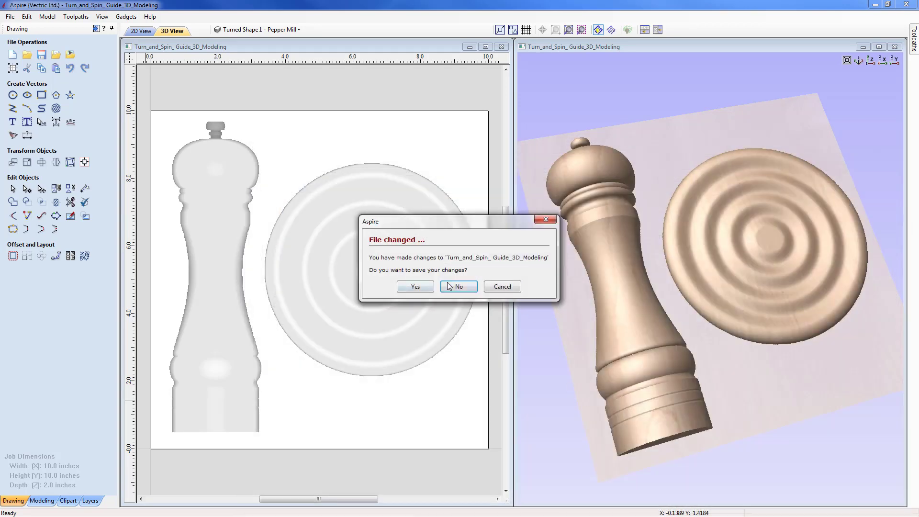
click(449, 286)
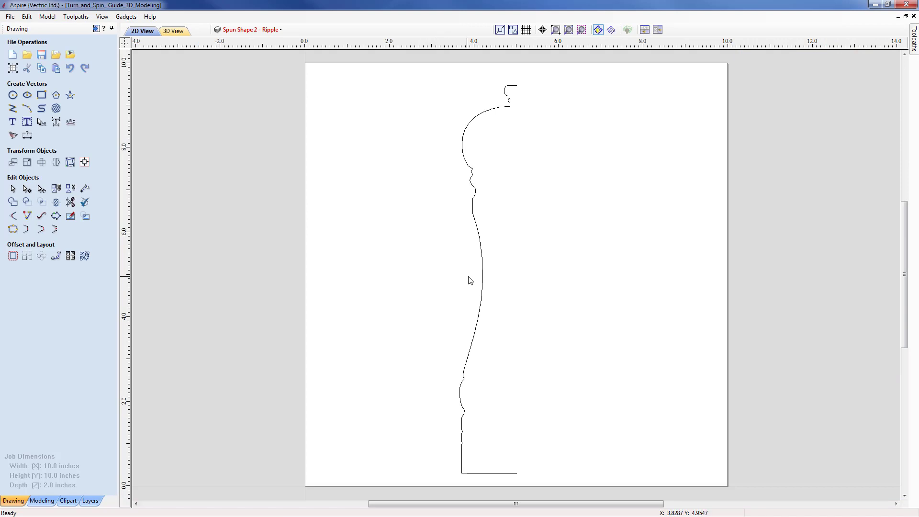
Step: Inspect the pepper mill profile vector and the list of layers in the job
click(483, 274)
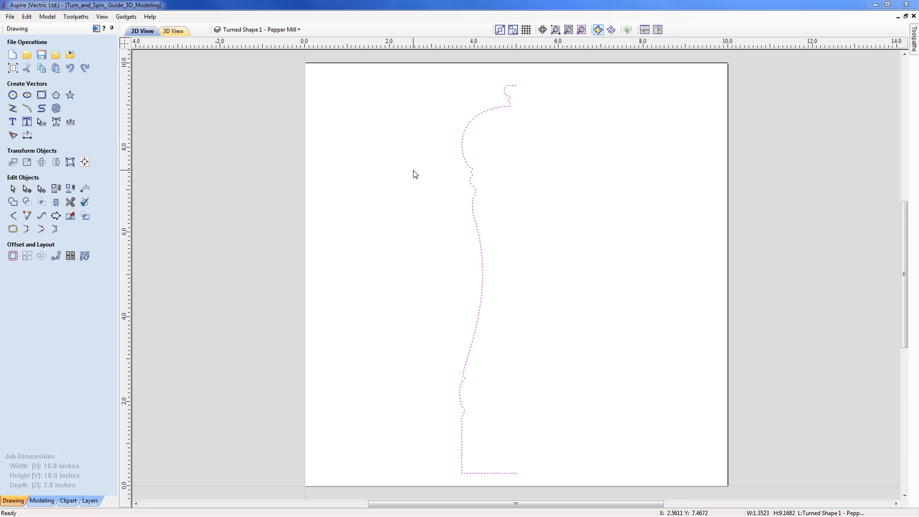
click(298, 30)
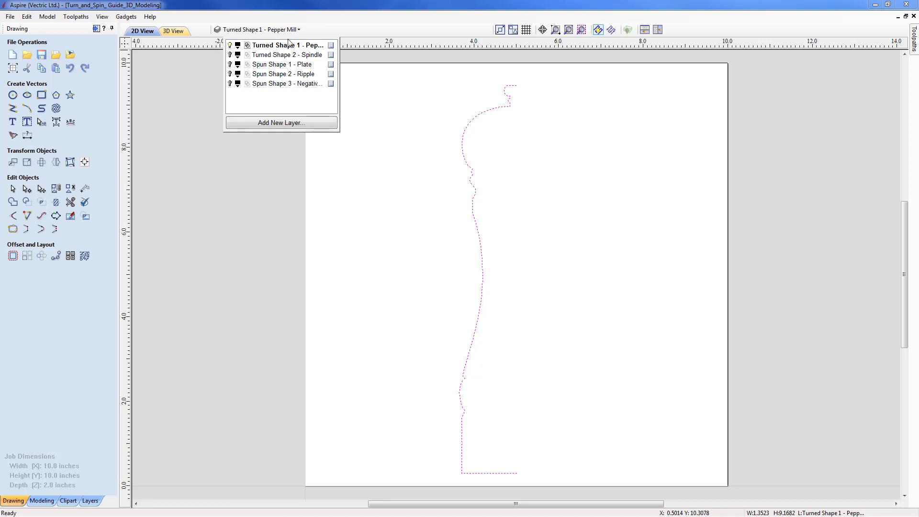
click(404, 95)
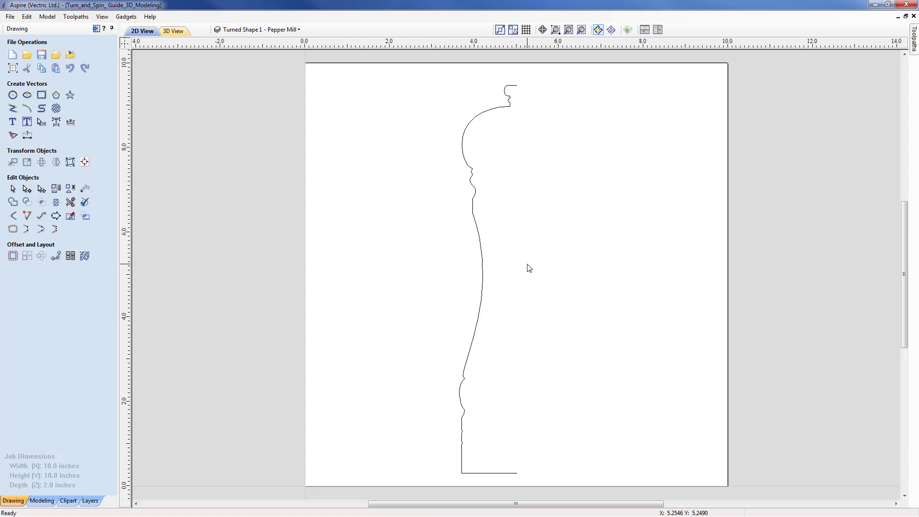
Step: Create a turned component from the pepper mill profile with Turn and Spin, rotating it around the line from start point to end point
click(475, 222)
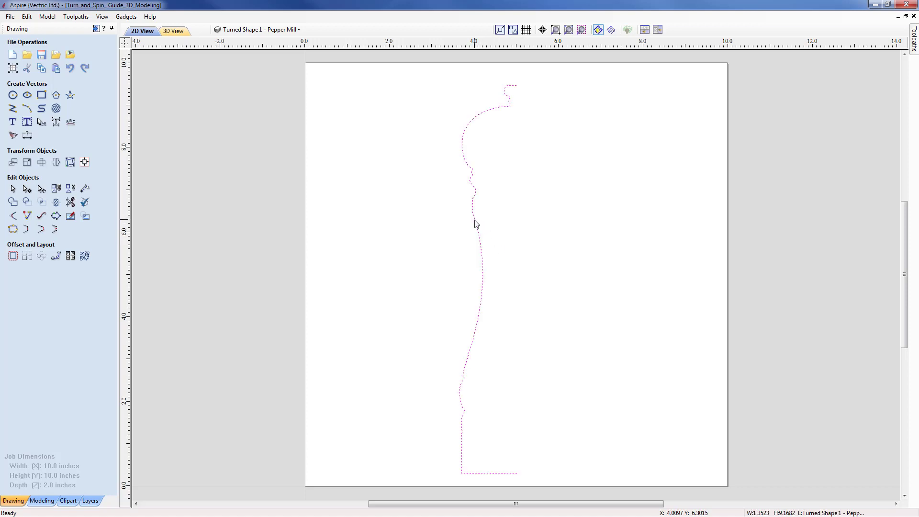
click(43, 500)
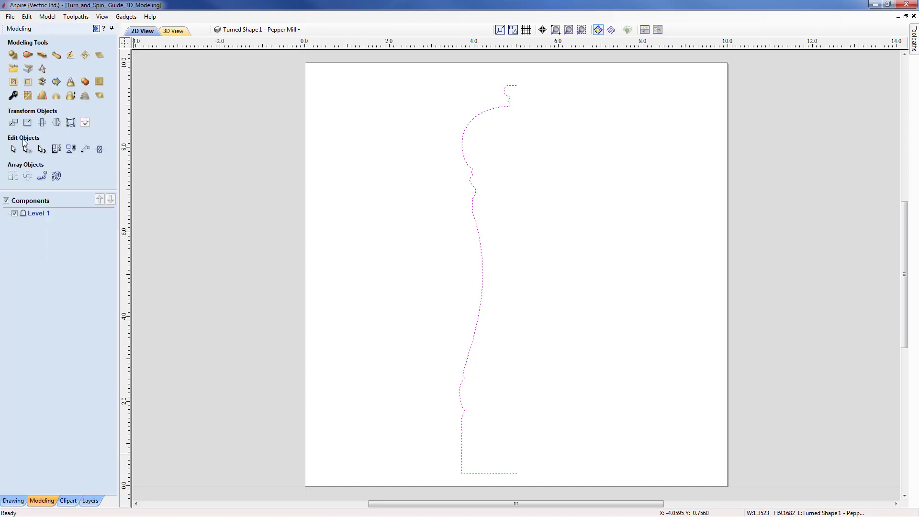
click(57, 57)
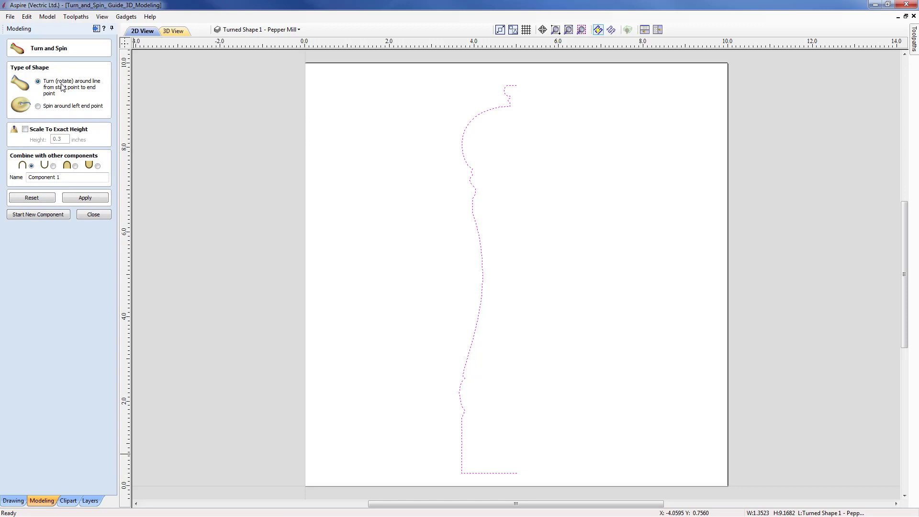
click(82, 196)
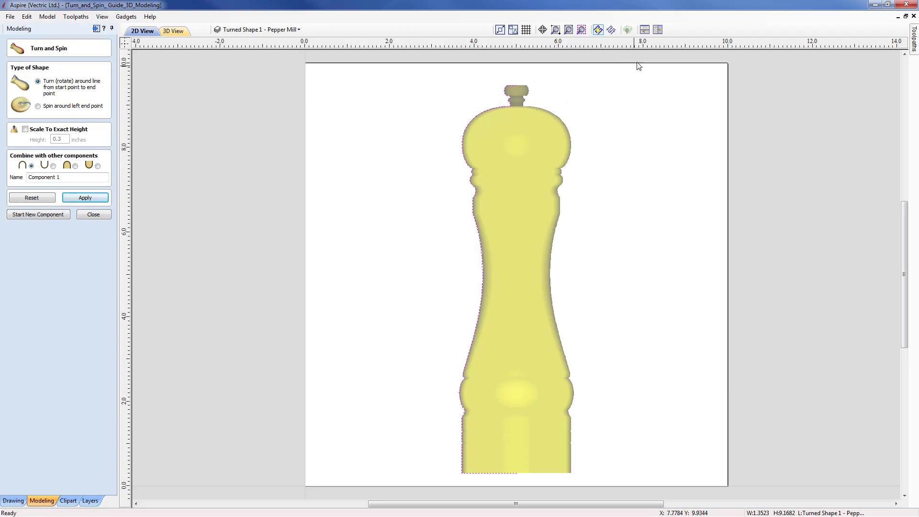
Step: Show the 2D and 3D views side by side to examine the turned pepper mill, and leave Turn and Spin
click(658, 30)
drag(701, 425, 739, 389)
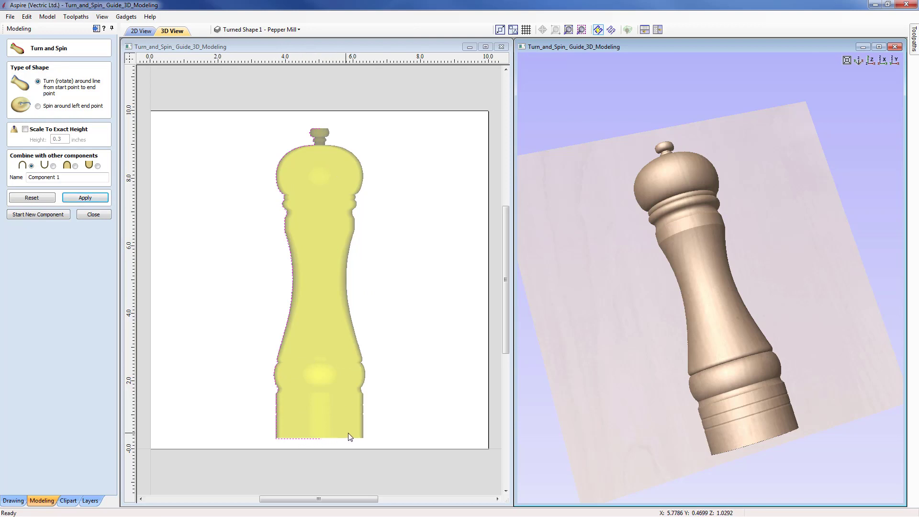
drag(673, 393, 692, 369)
click(243, 396)
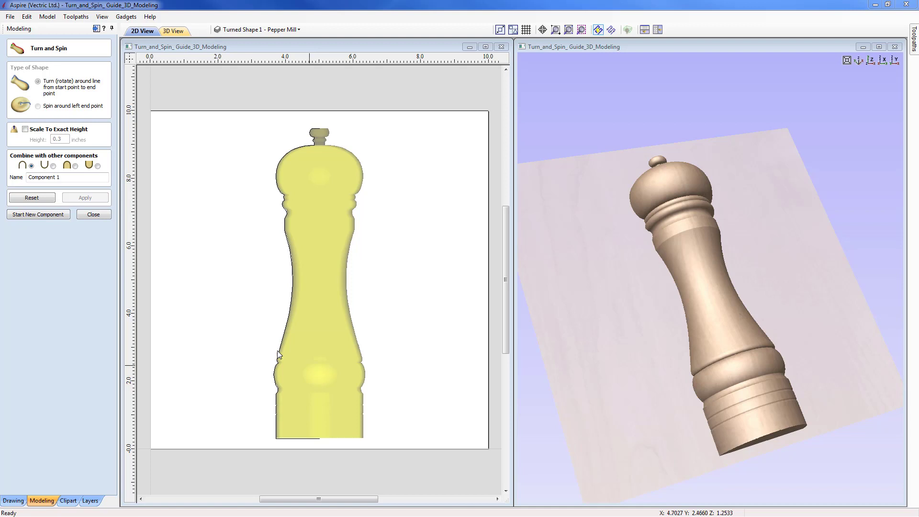
click(99, 216)
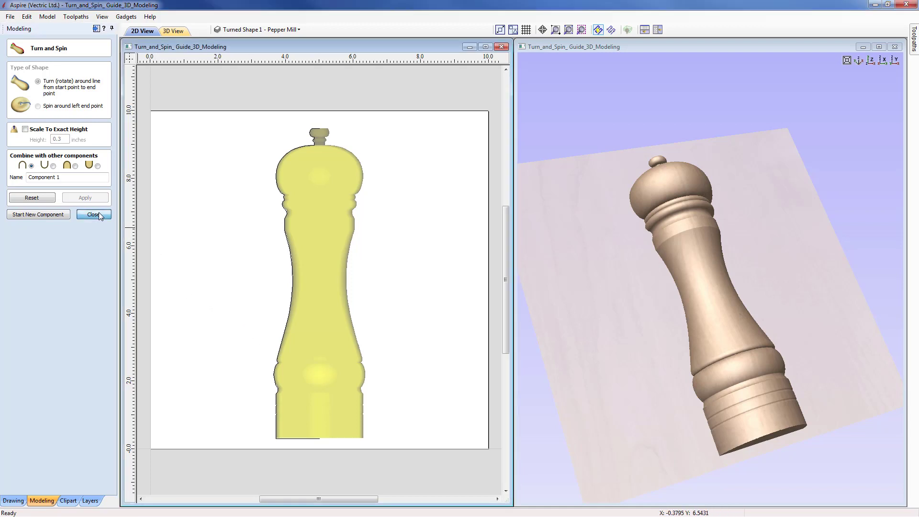
Step: Draw a straight vertical line joining the upper and lower ends of the pepper mill profile
click(19, 501)
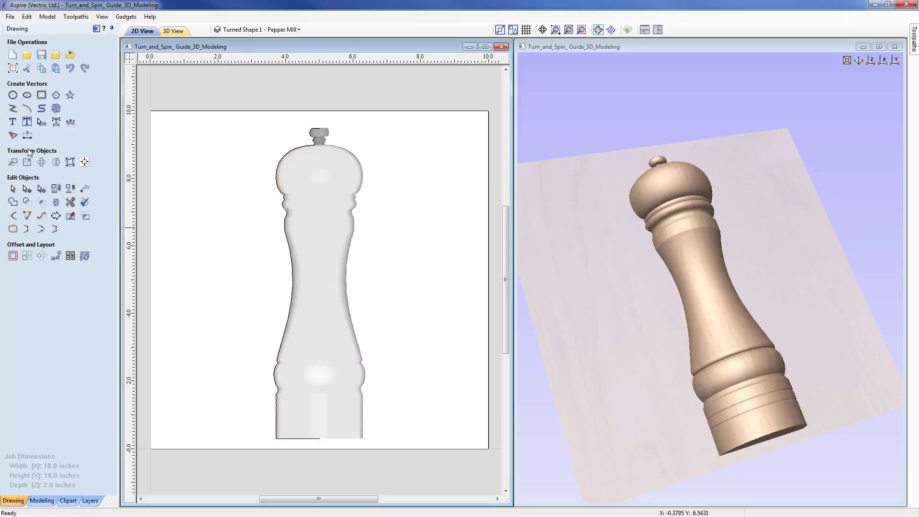
click(15, 108)
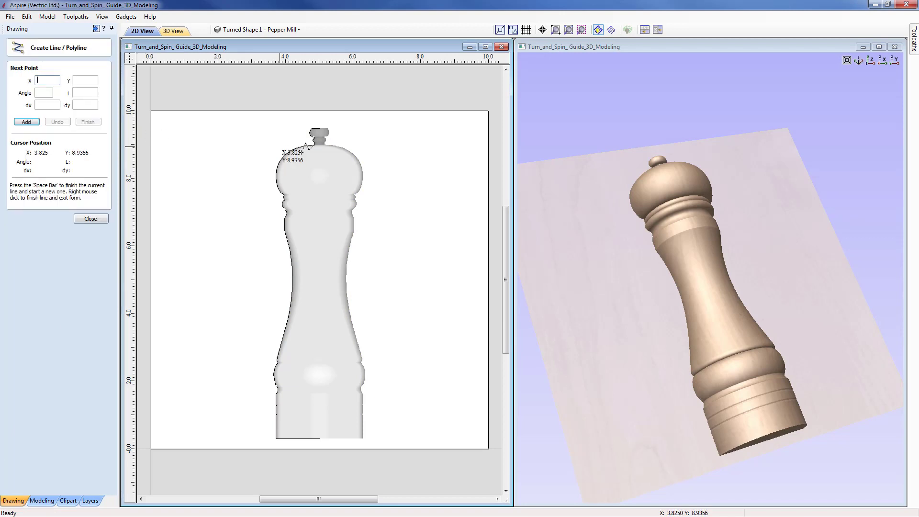
click(319, 129)
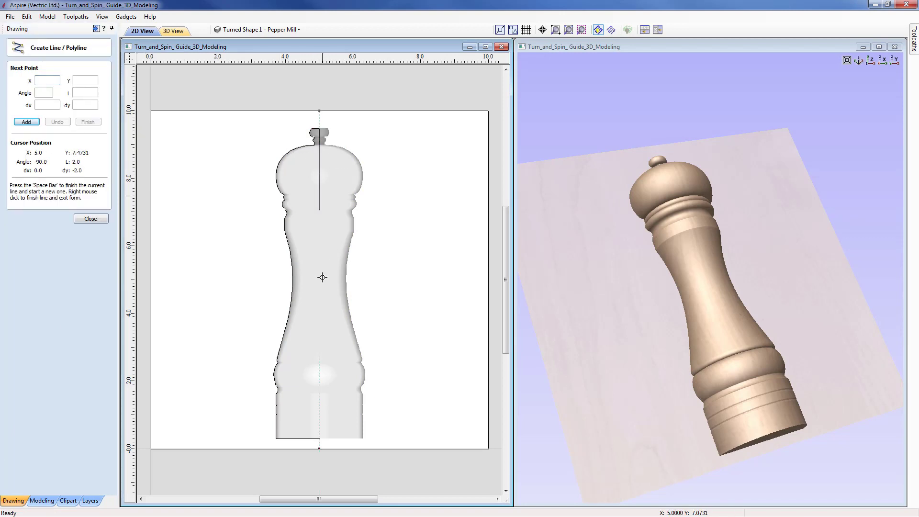
click(319, 438)
click(91, 219)
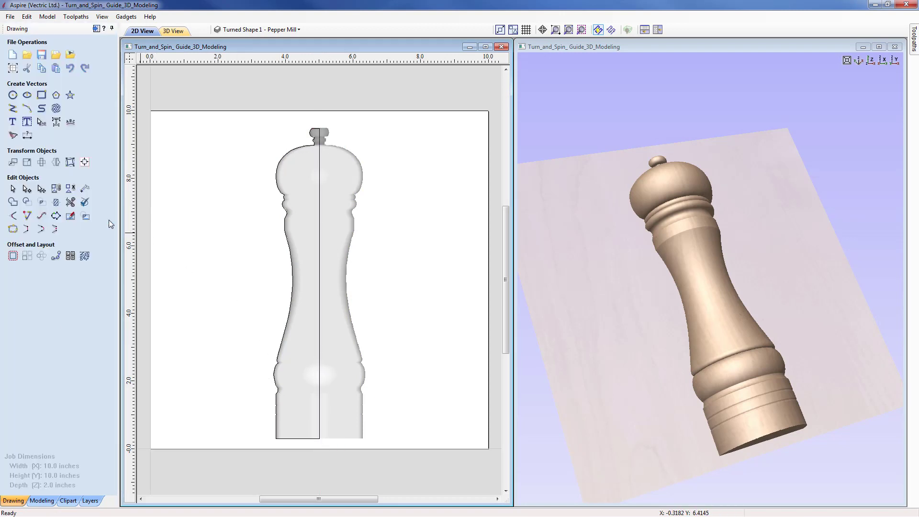
Step: Measure the distance from the profile's widest point near the base to the vertical centre line
click(84, 190)
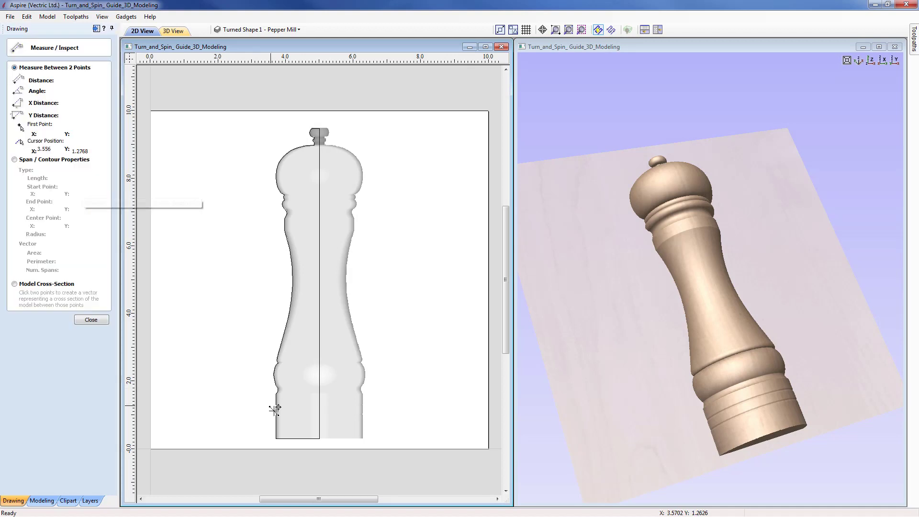
click(274, 375)
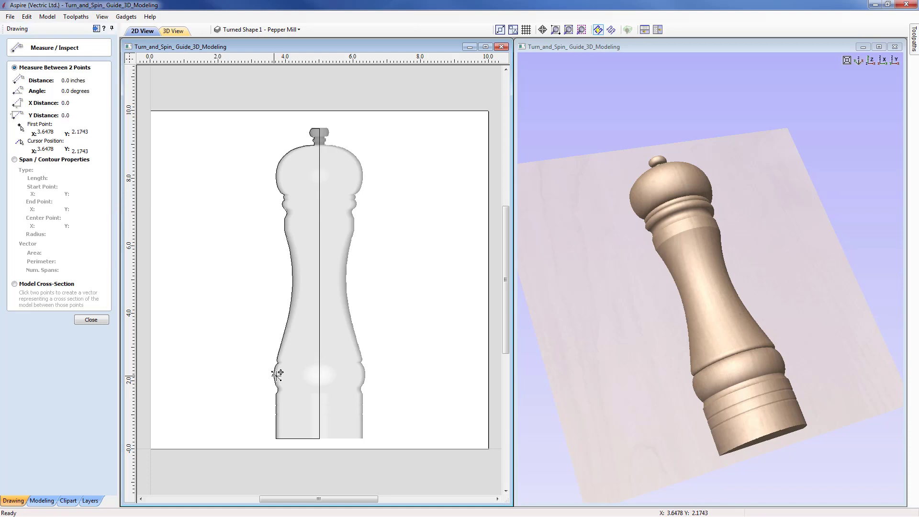
click(320, 375)
click(91, 320)
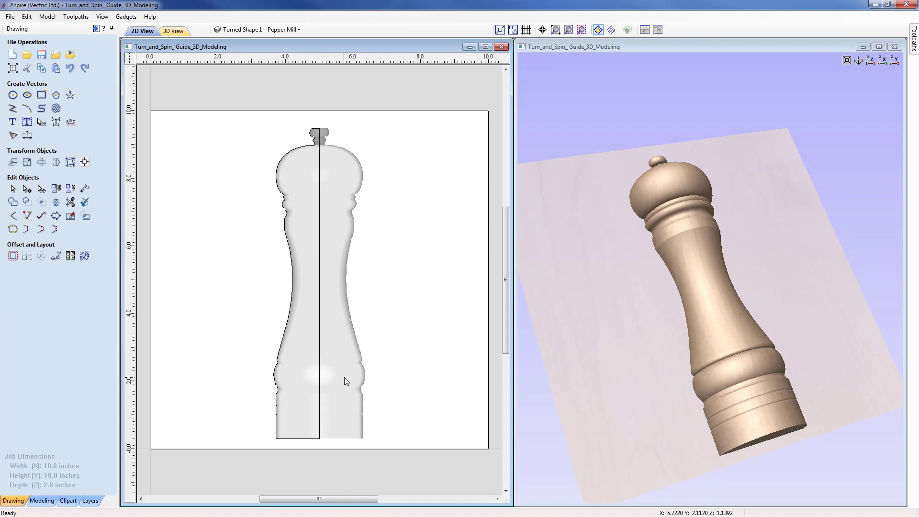
Step: Delete the vertical centre line from the pepper mill drawing
click(320, 373)
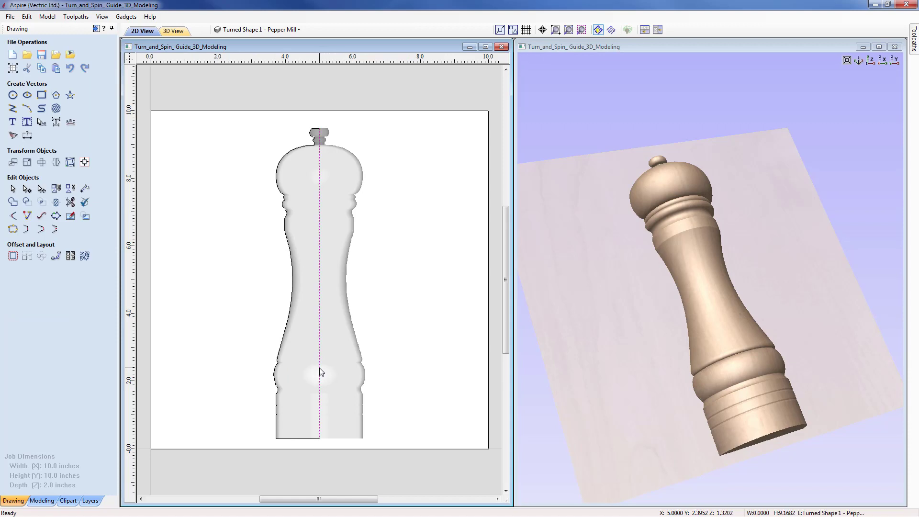
key(Delete)
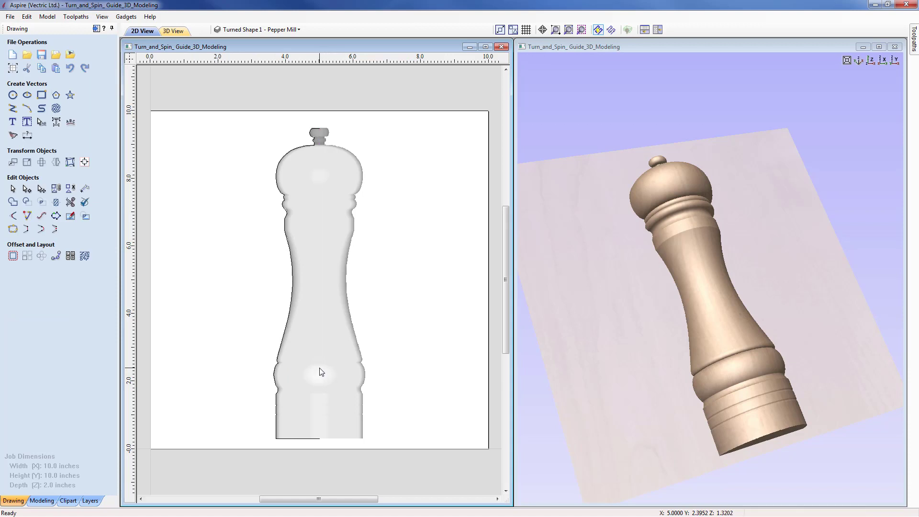
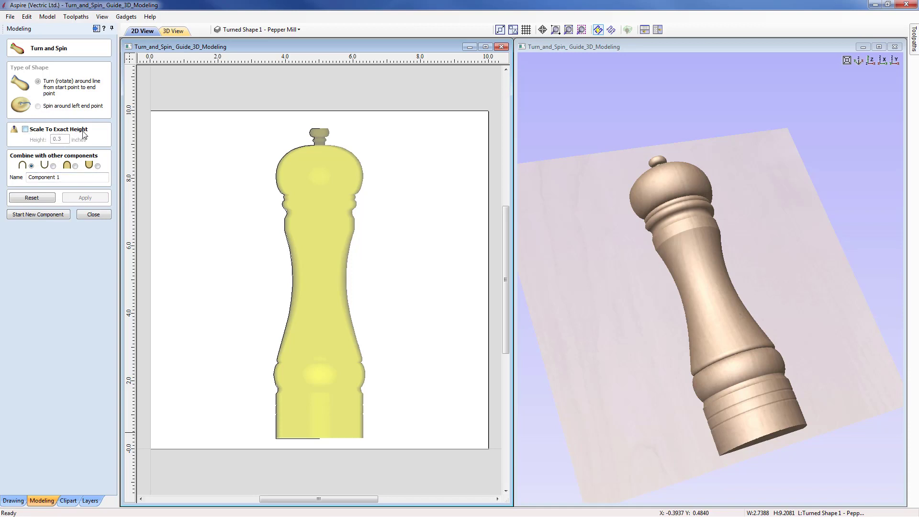
Step: Reset the turned pepper mill and rebuild it from its profile with Scale To Exact Height, first at 0.3 inches and finally at 0.5 inches
click(26, 129)
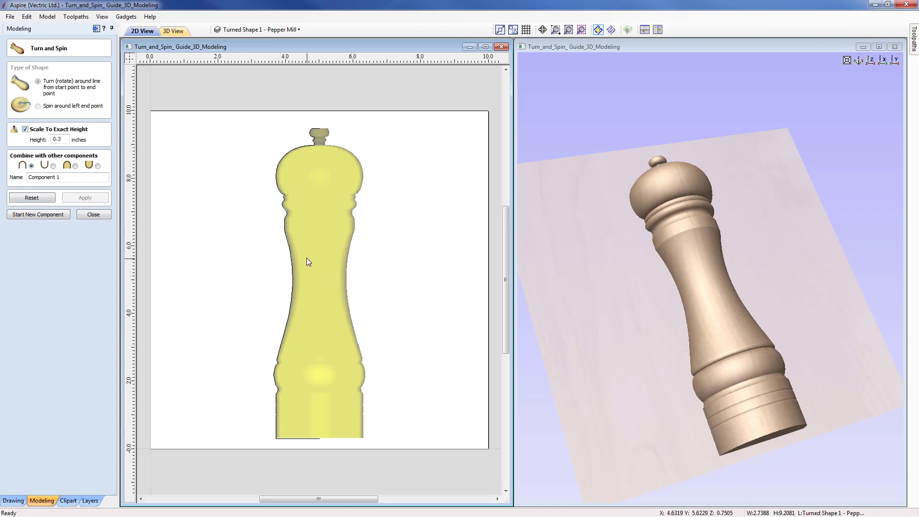
click(290, 252)
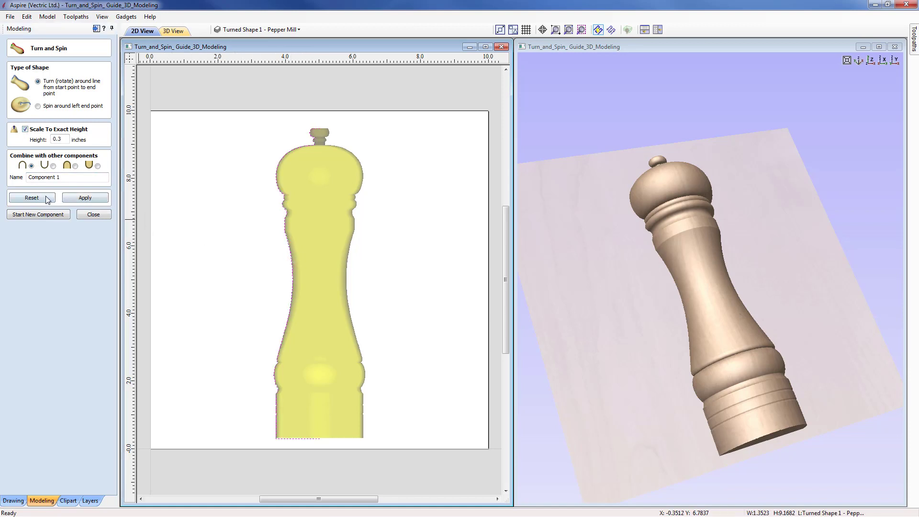
click(32, 198)
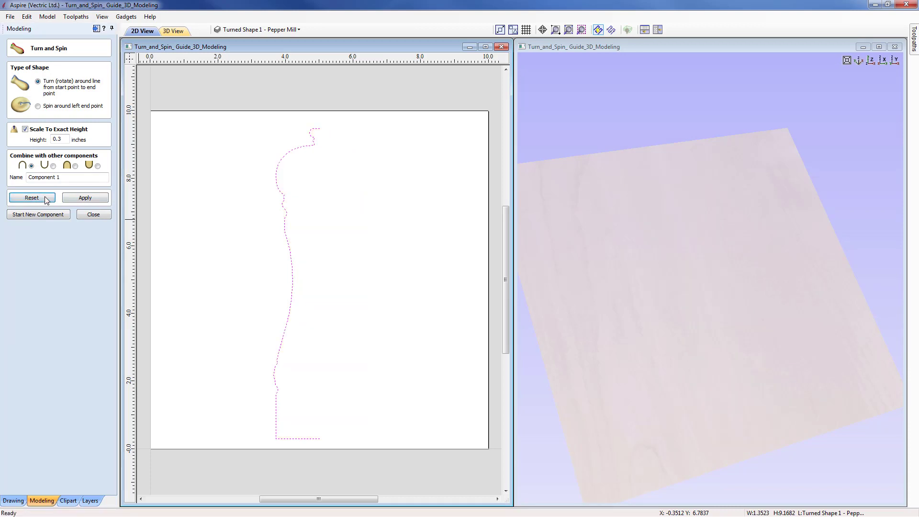
click(85, 198)
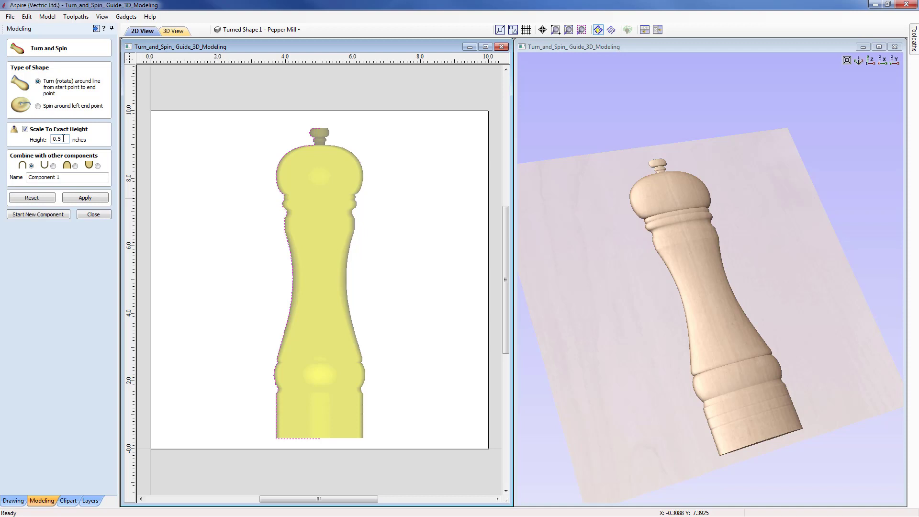
click(79, 199)
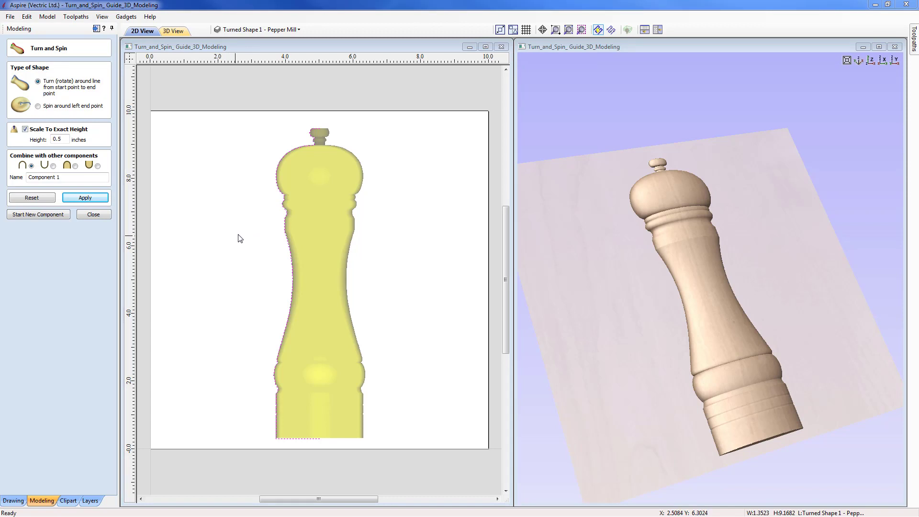
click(92, 215)
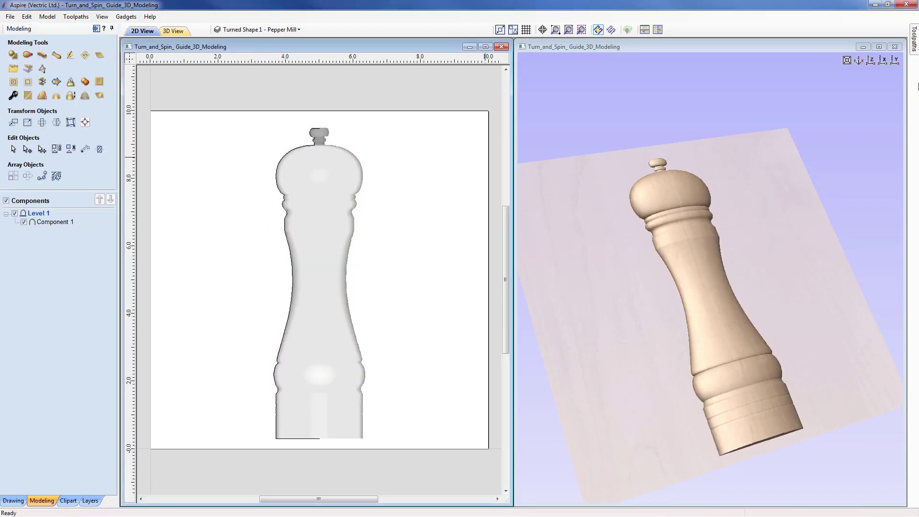
Step: View the 3D model from straight above, hide the Turned Shape 1 - Pepper Mill layer and show the Turned Shape 2 - Spindle layer
click(870, 61)
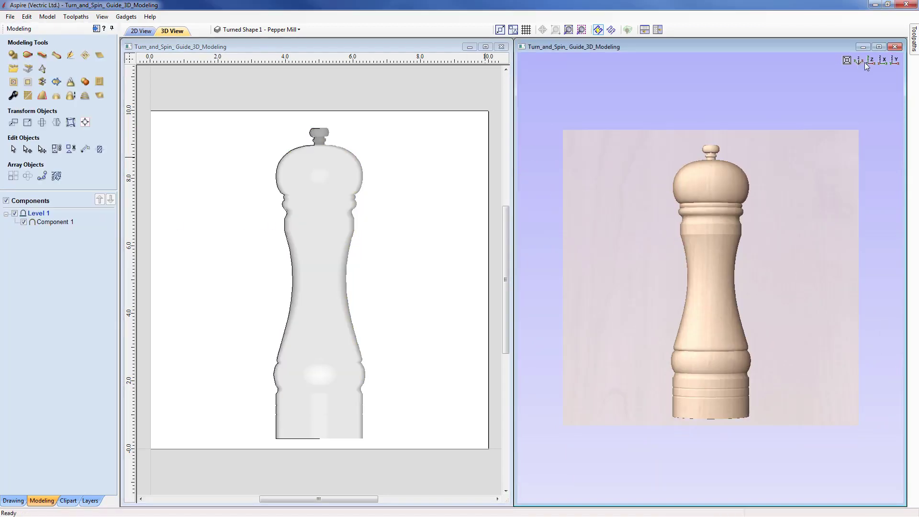
click(299, 29)
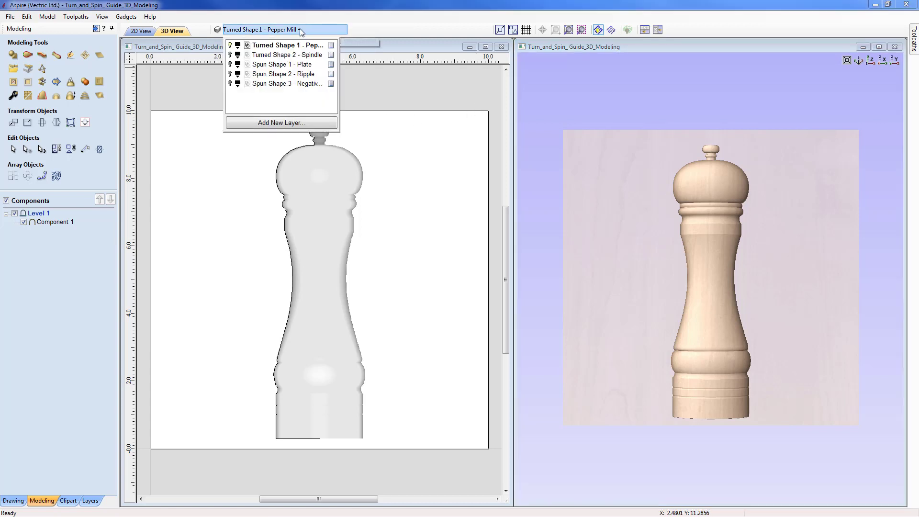
click(230, 45)
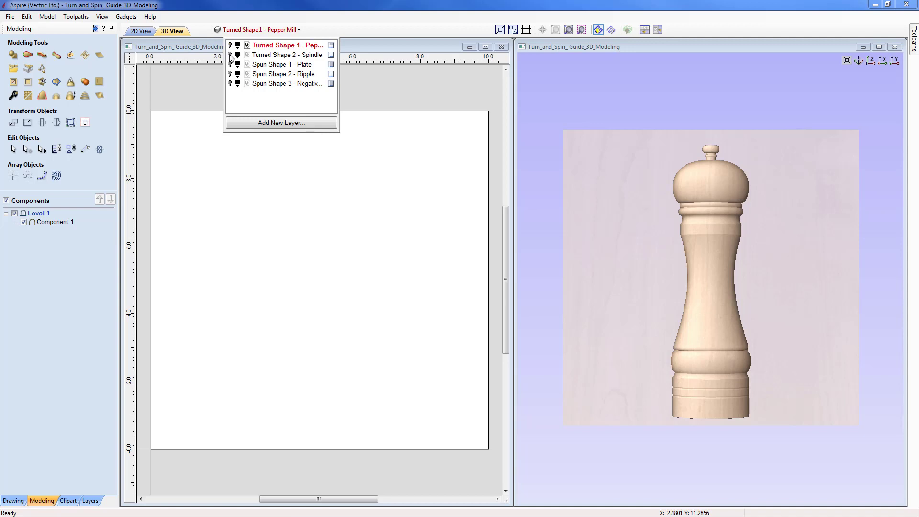
click(230, 55)
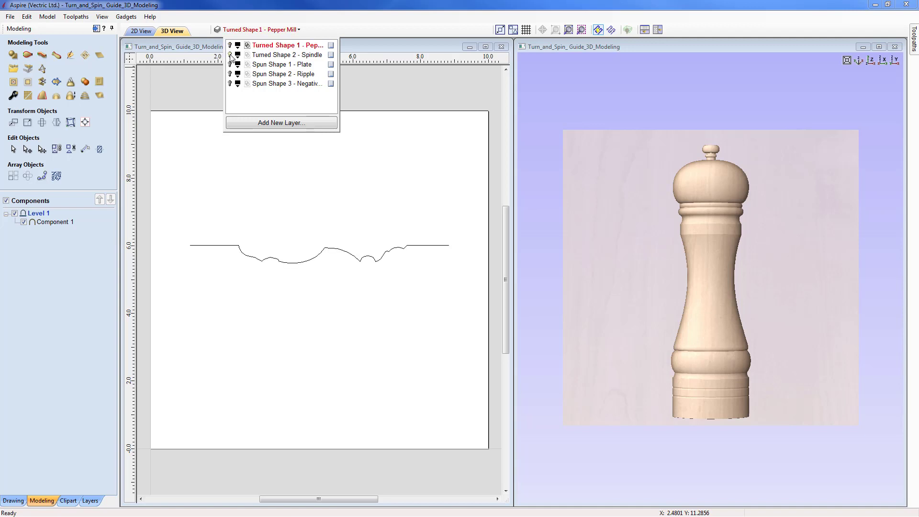
Step: Make Turned Shape 2 - Spindle the active layer and delete the pepper mill component from Level 1
click(276, 55)
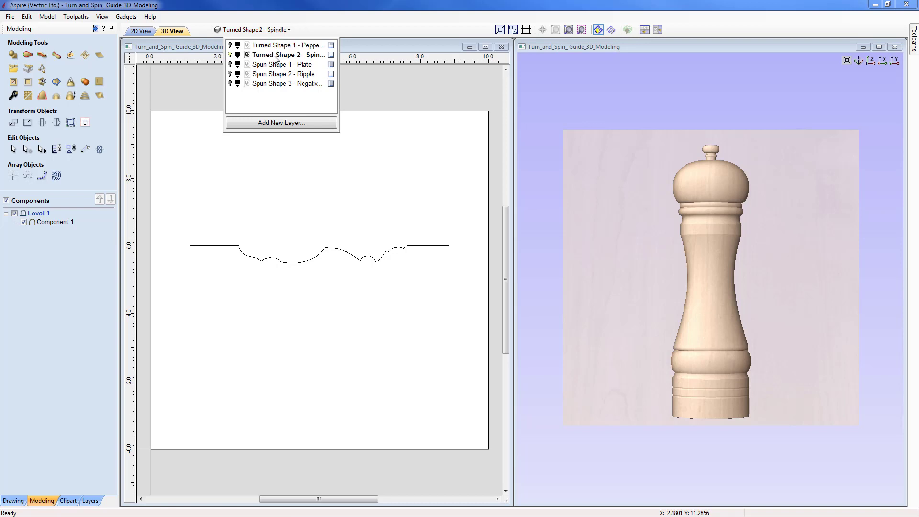
right_click(34, 223)
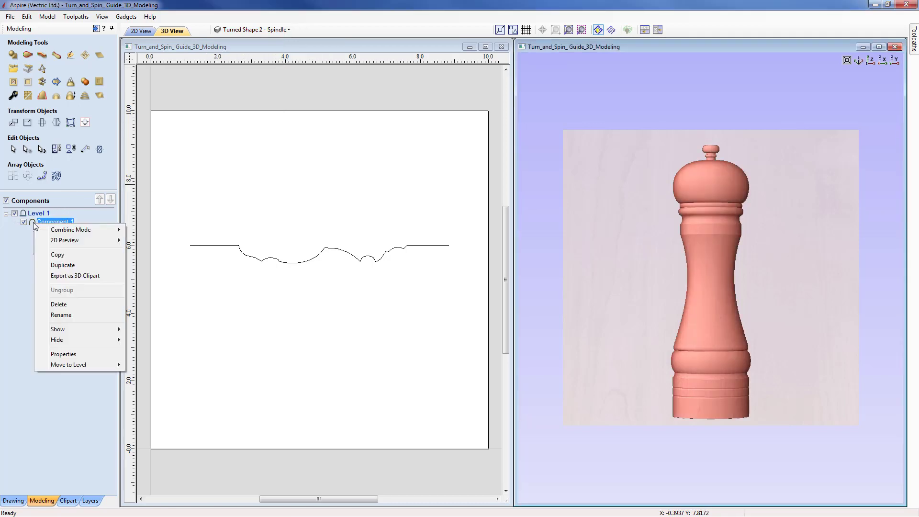
click(61, 306)
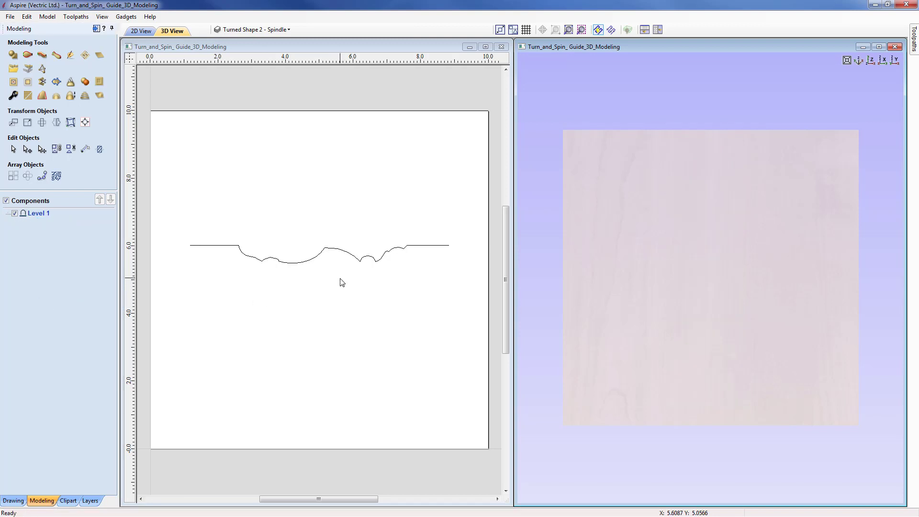
Step: Try turning the open spindle profile around its end points with Scale To Exact Height off, and reset the result
click(339, 250)
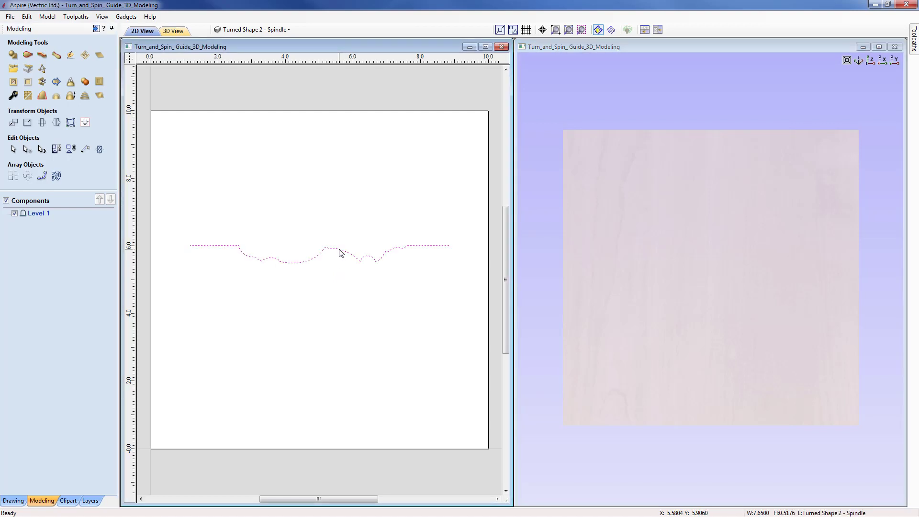
click(57, 56)
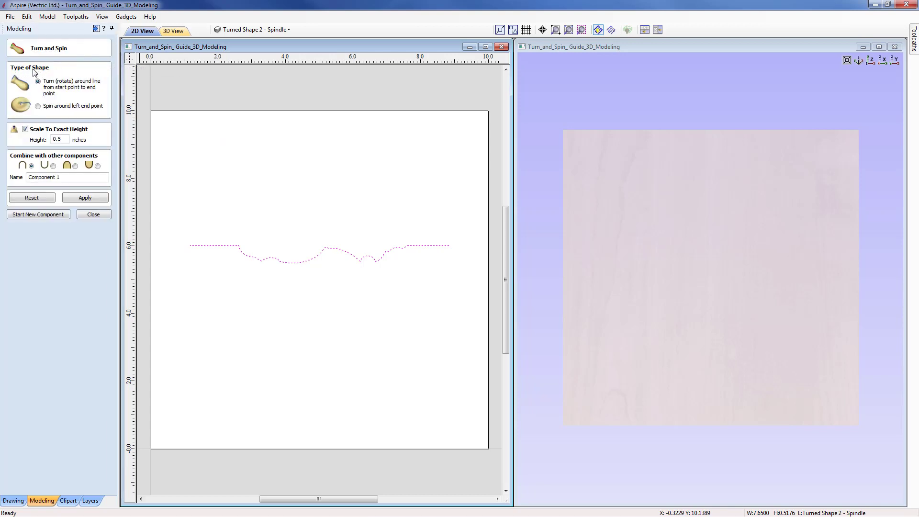
click(25, 129)
click(94, 199)
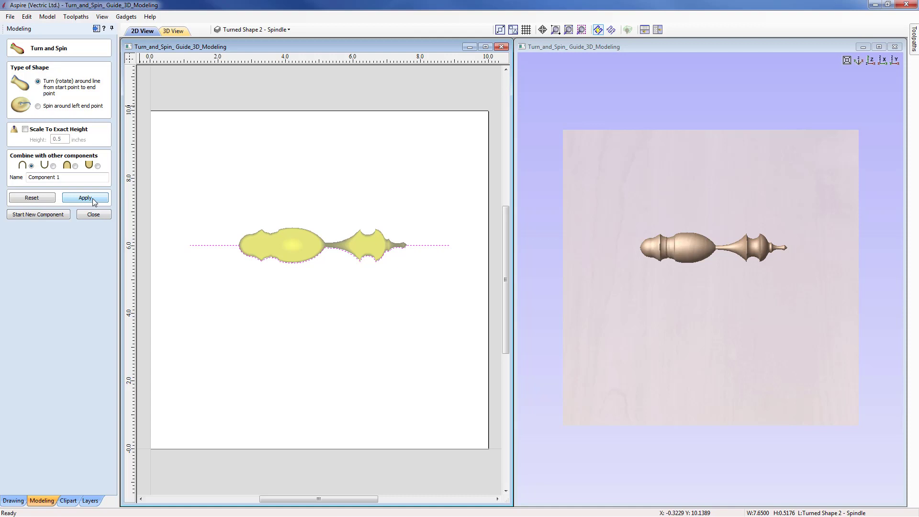
click(93, 201)
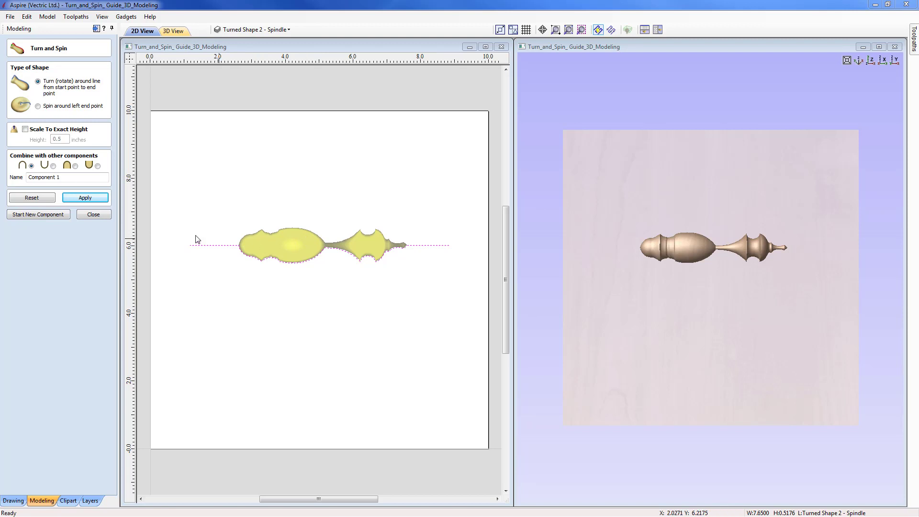
click(32, 198)
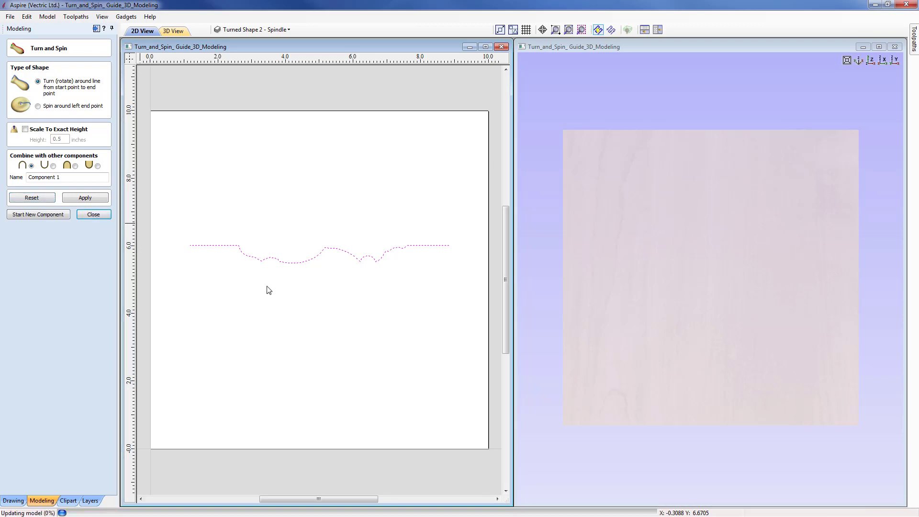
key(Escape)
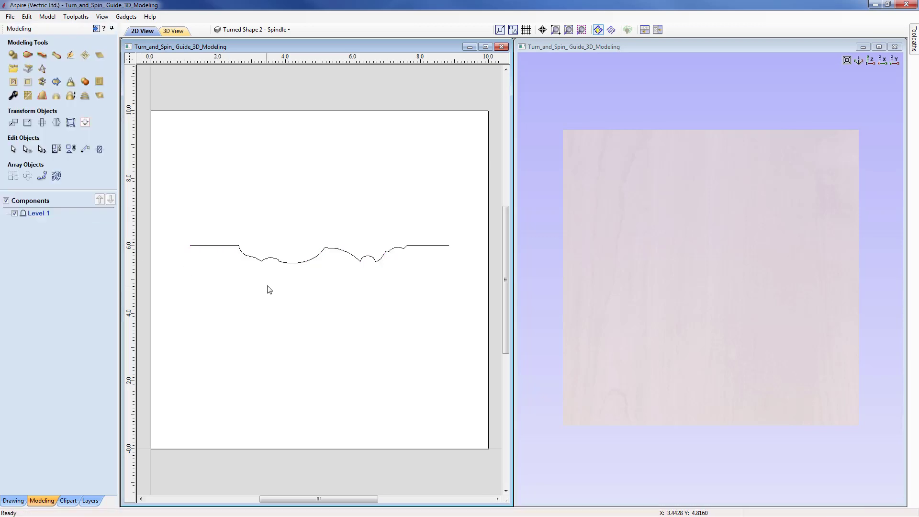
Step: Draw a vertical line about 1.01 inches long downward from each end of the spindle profile
click(291, 264)
click(235, 265)
click(17, 501)
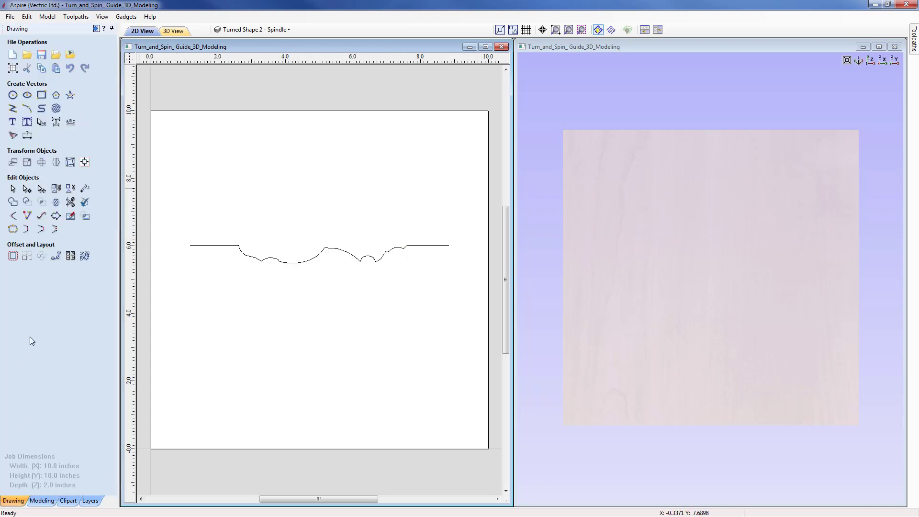
click(12, 109)
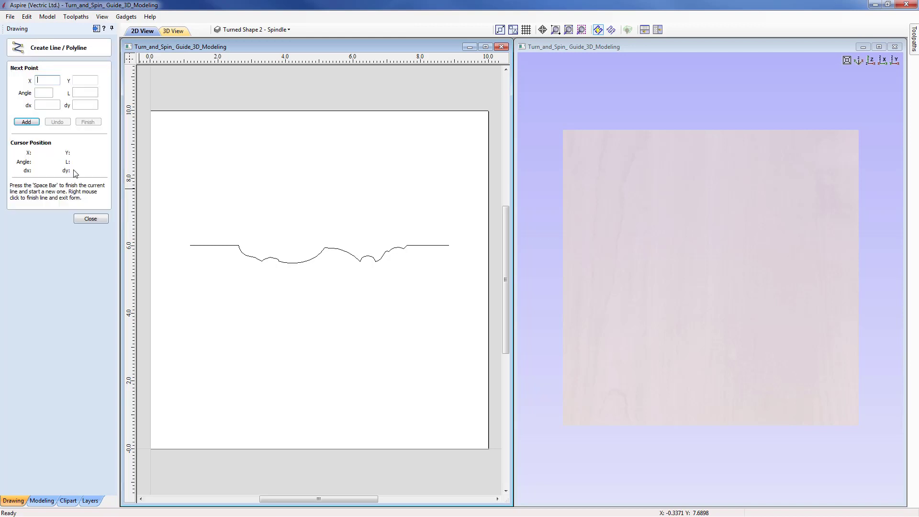
click(190, 246)
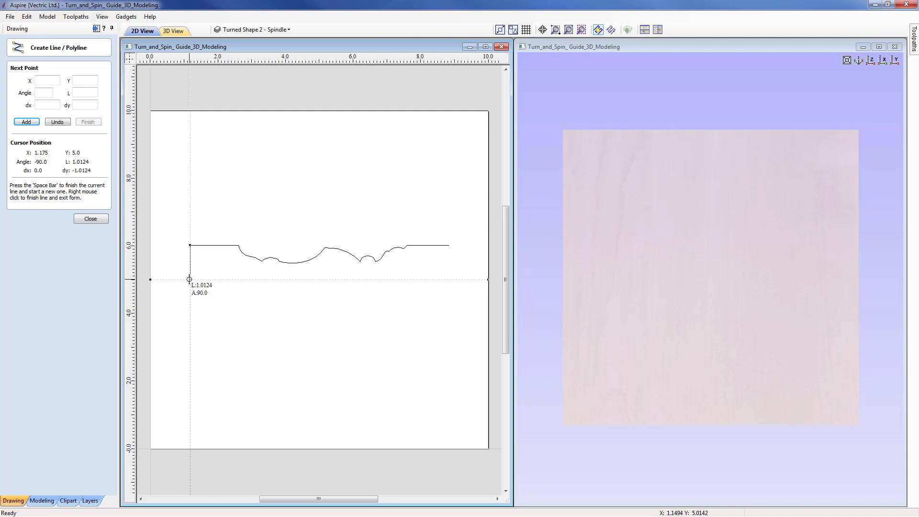
click(189, 279)
key(space)
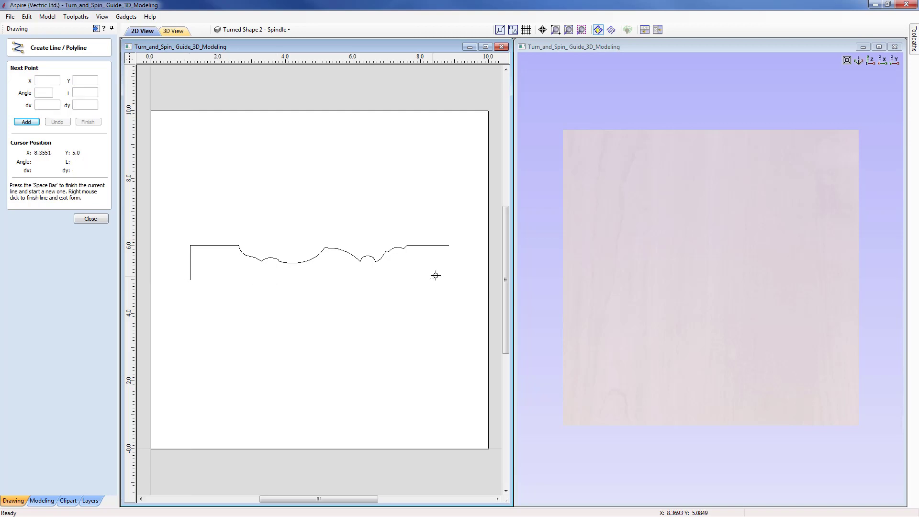
click(449, 246)
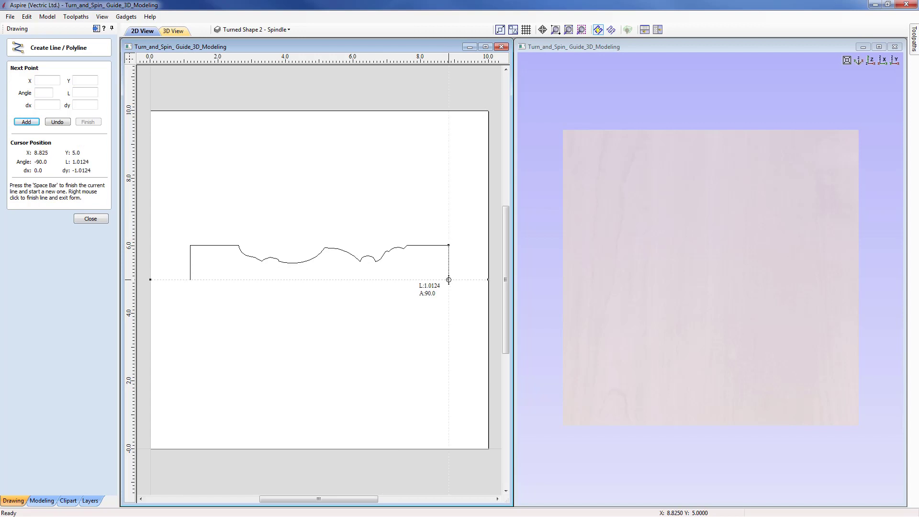
click(449, 280)
click(100, 217)
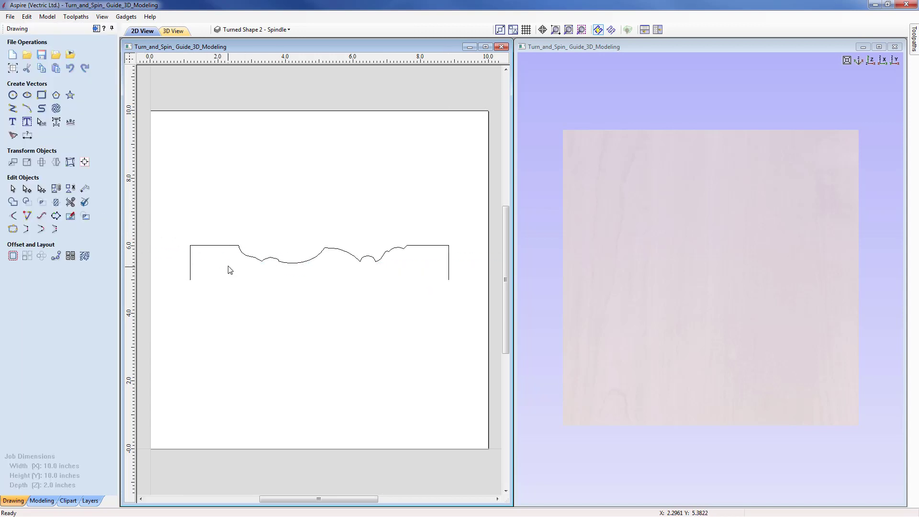
Step: Join the spindle profile and its two vertical end lines into one open vector with a tolerance of .001 inches
click(190, 267)
click(208, 246)
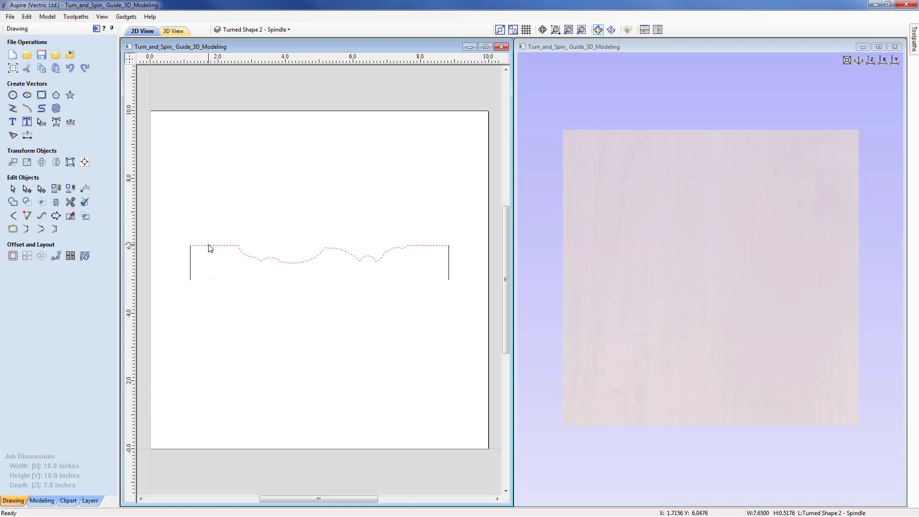
click(450, 267)
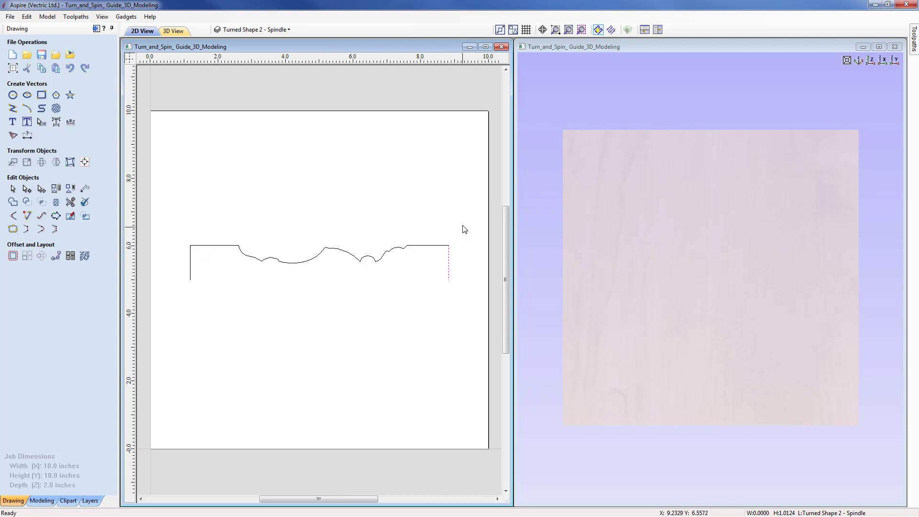
drag(466, 217, 169, 311)
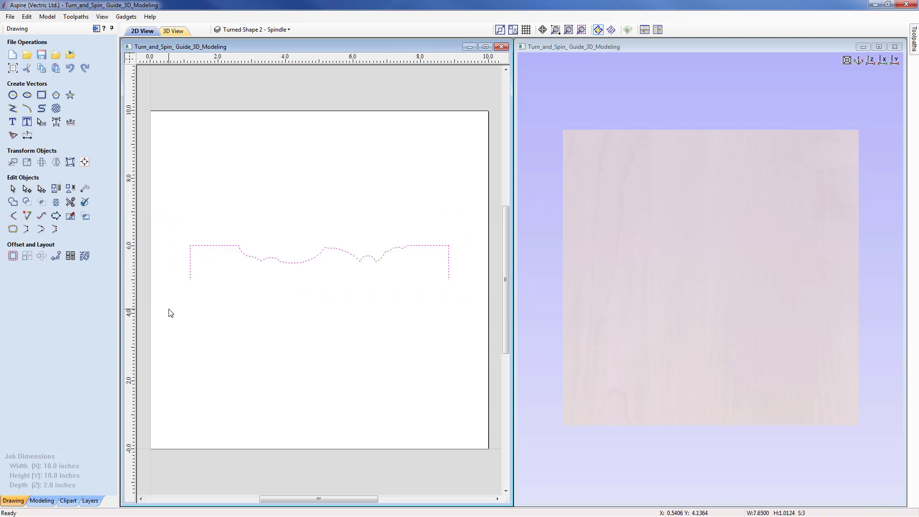
click(13, 230)
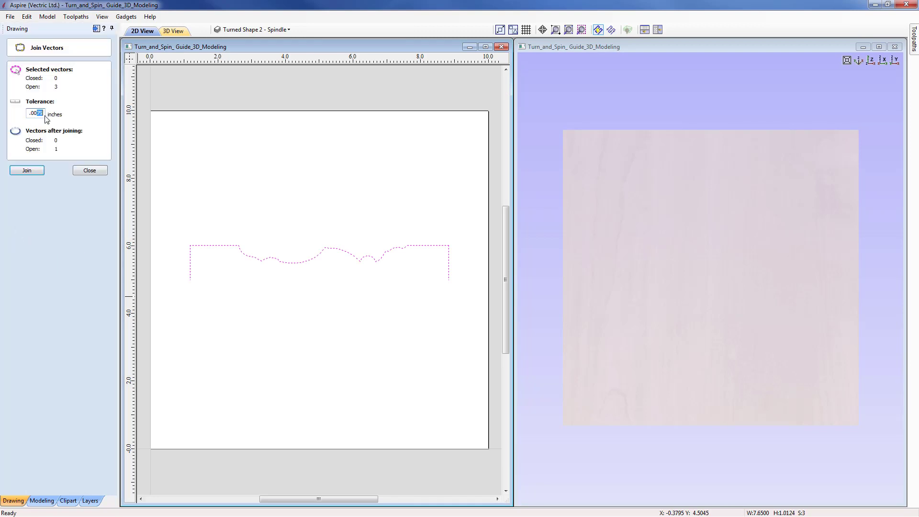
text(1)
click(27, 170)
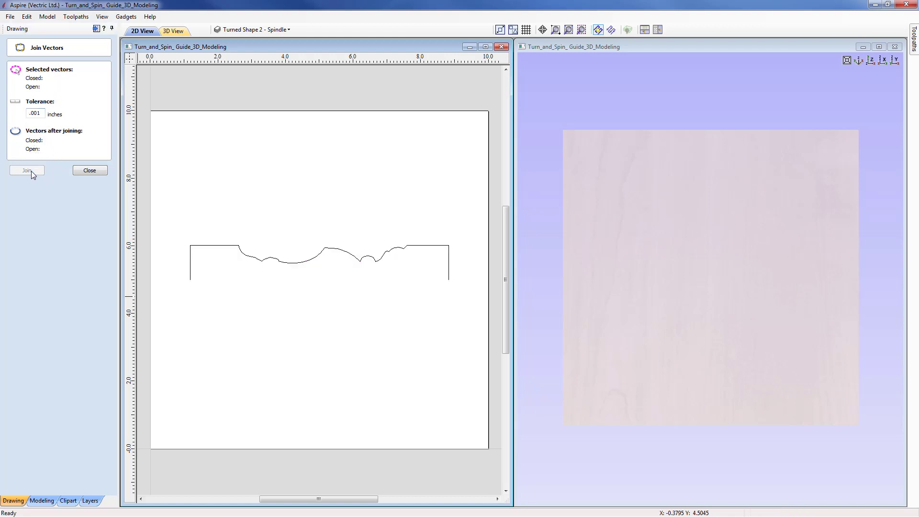
click(90, 171)
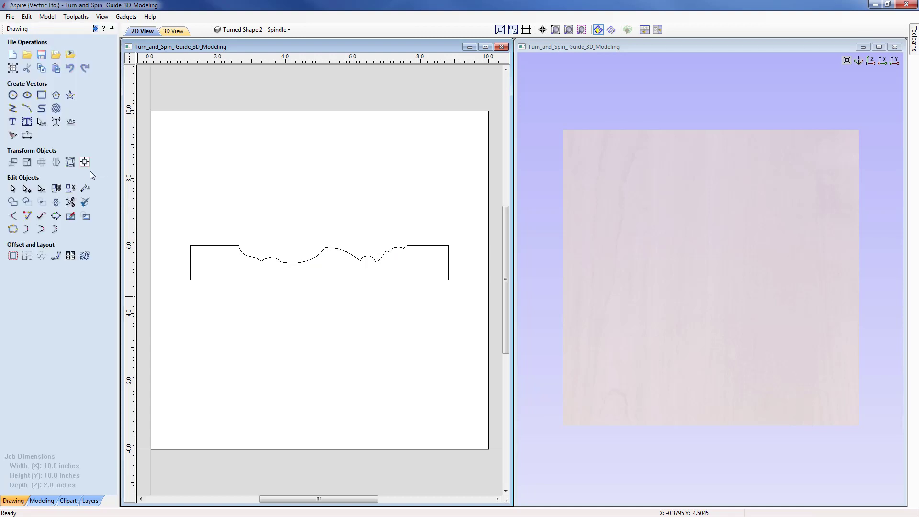
Step: Turn the joined spindle profile into a 3D component around the line between its end points, without exact height scaling
click(218, 246)
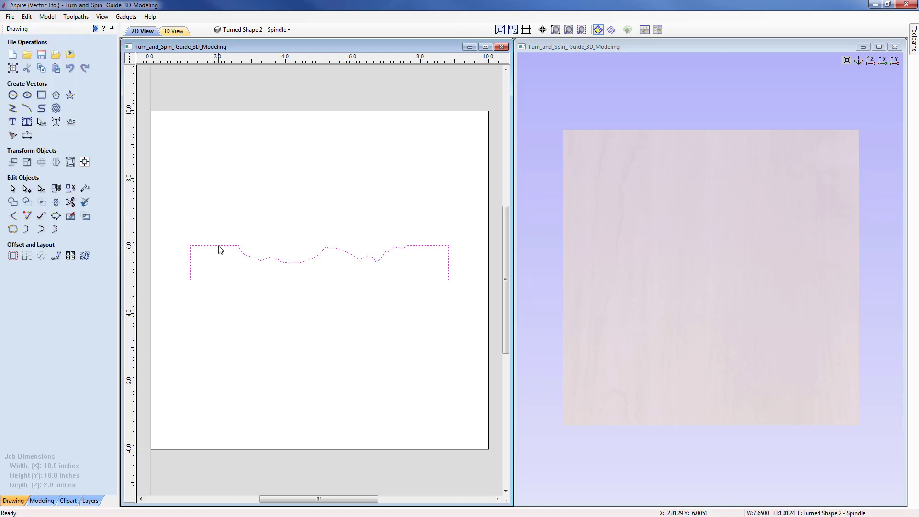
click(41, 501)
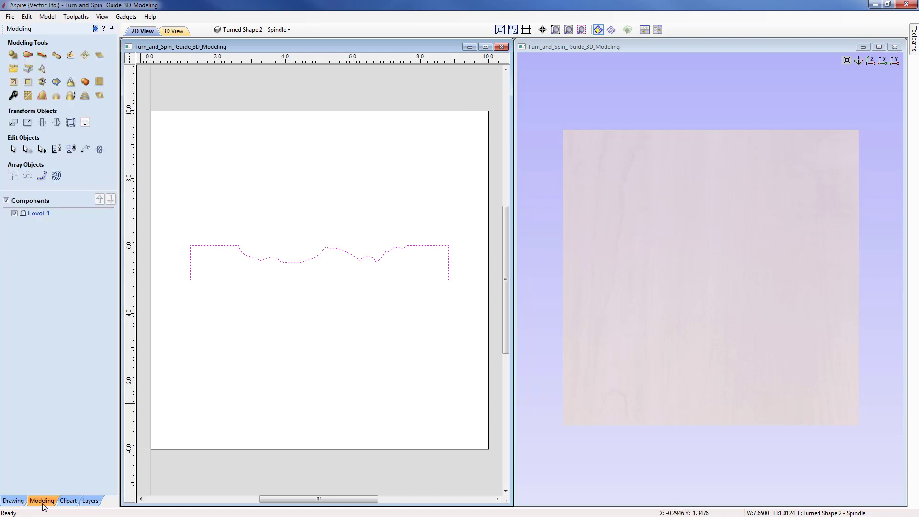
click(56, 55)
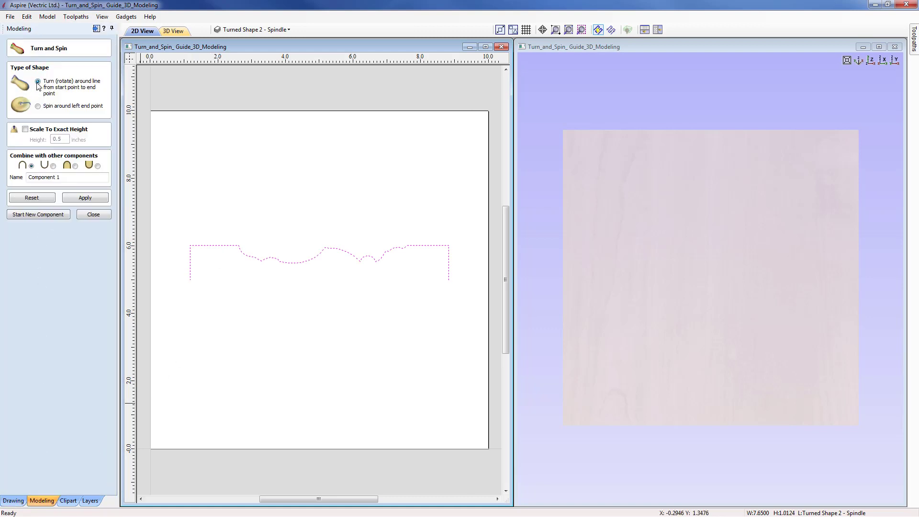
click(84, 198)
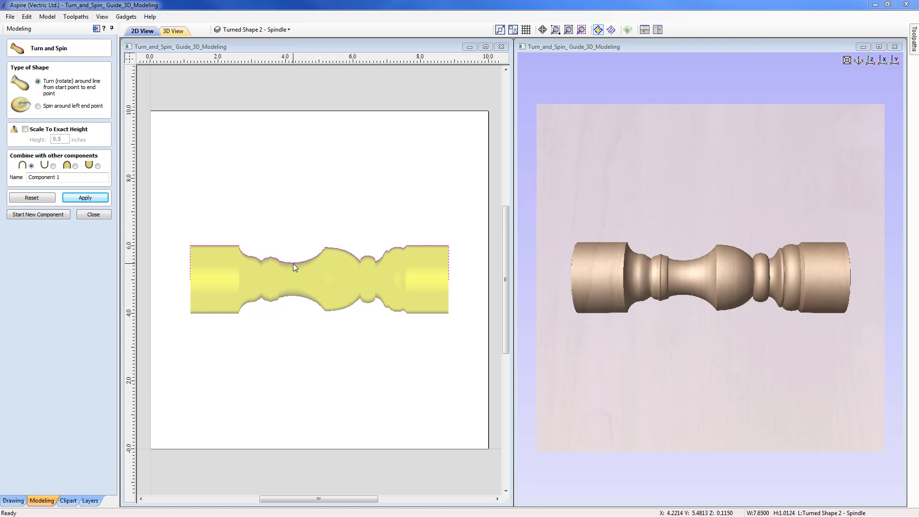
Step: Insert a node at the low point of the profile's long concave curve, lower it to narrow the neck, and reapply the turn
double_click(294, 263)
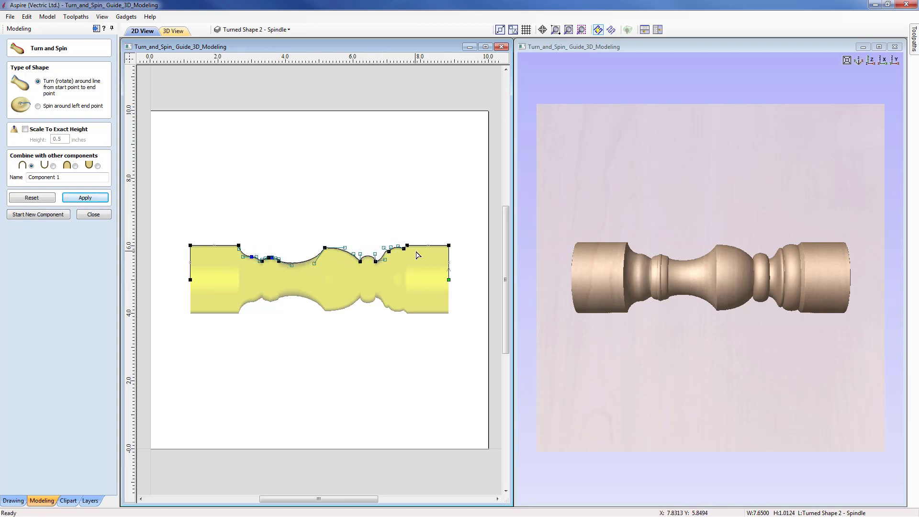
double_click(297, 263)
click(298, 263)
key(Down)
key(Down)
key(Down)
key(Down)
click(91, 198)
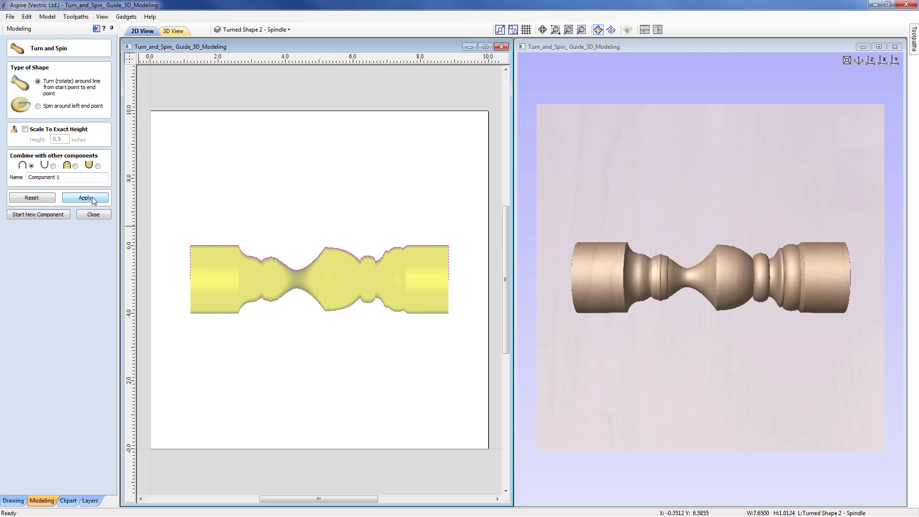
Step: Lower the bead nodes between the bulb and the stepped end of the spindle profile, and reapply the turn
click(310, 264)
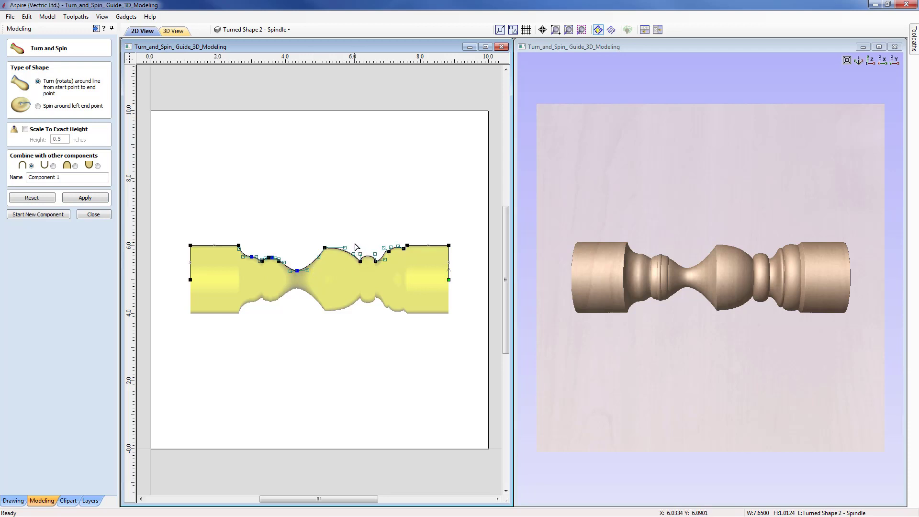
drag(354, 243, 382, 271)
key(Down)
key(Down)
key(Down)
click(93, 200)
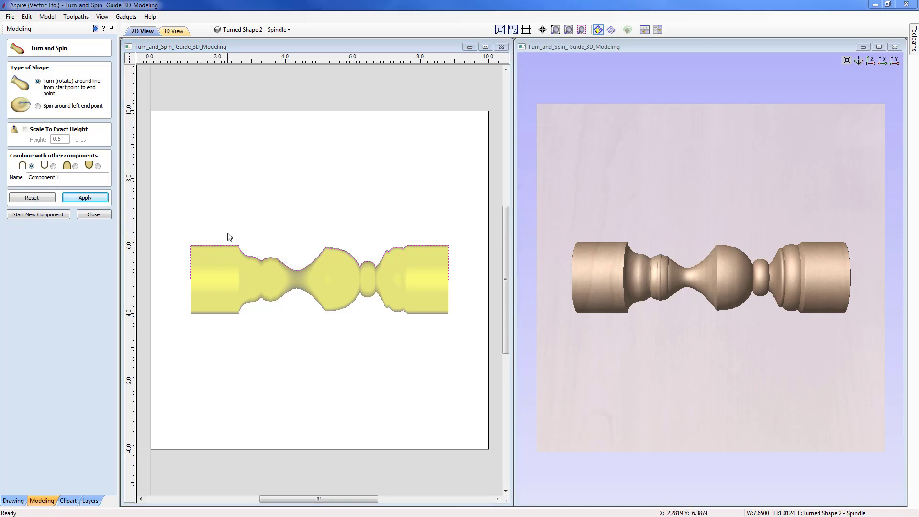
Step: Reset the turned spindle, leave the Turn and Spin tool, and hide the Turned Shape 2 - Spindle layer
click(41, 199)
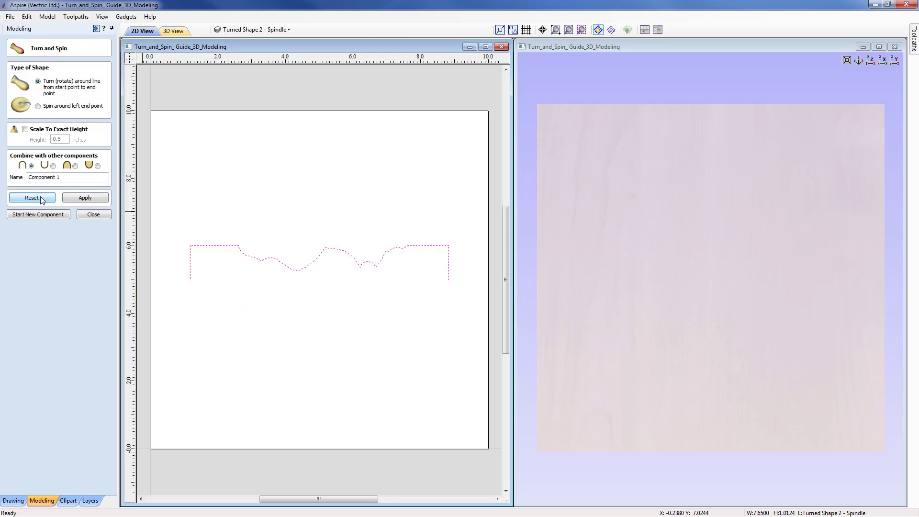
click(97, 214)
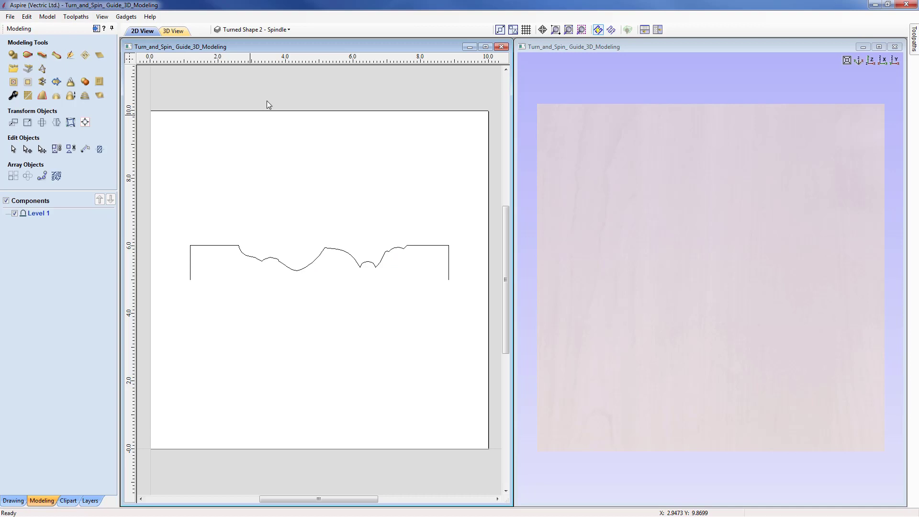
click(288, 29)
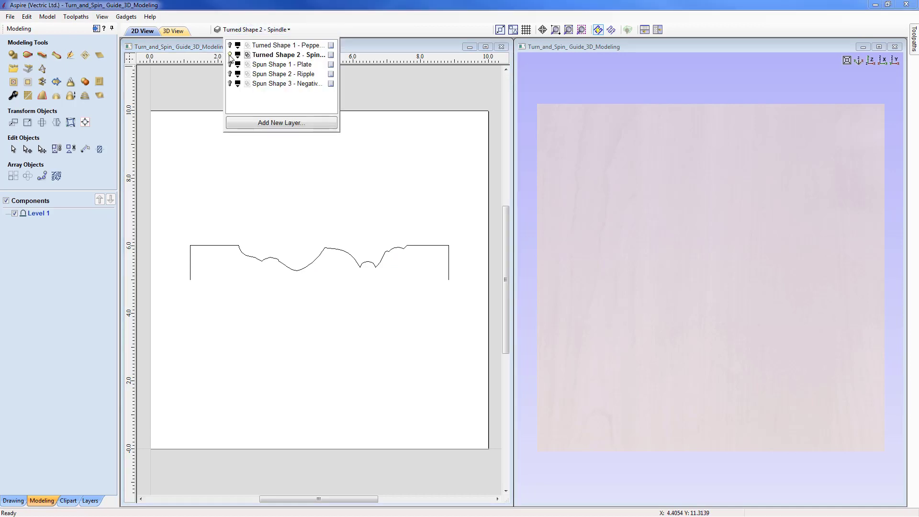
click(230, 56)
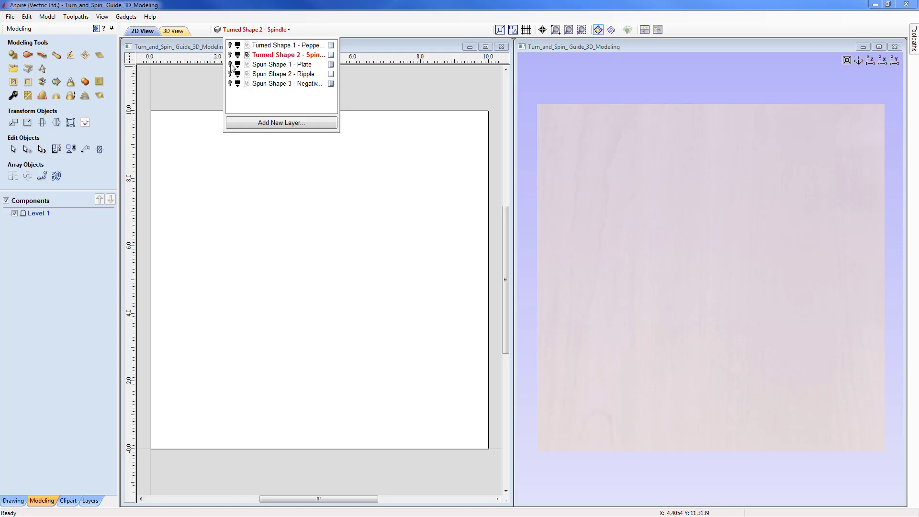
Step: Show the Spun Shape 1 - Plate layer, make it active, and select the plate profile
click(230, 65)
click(280, 65)
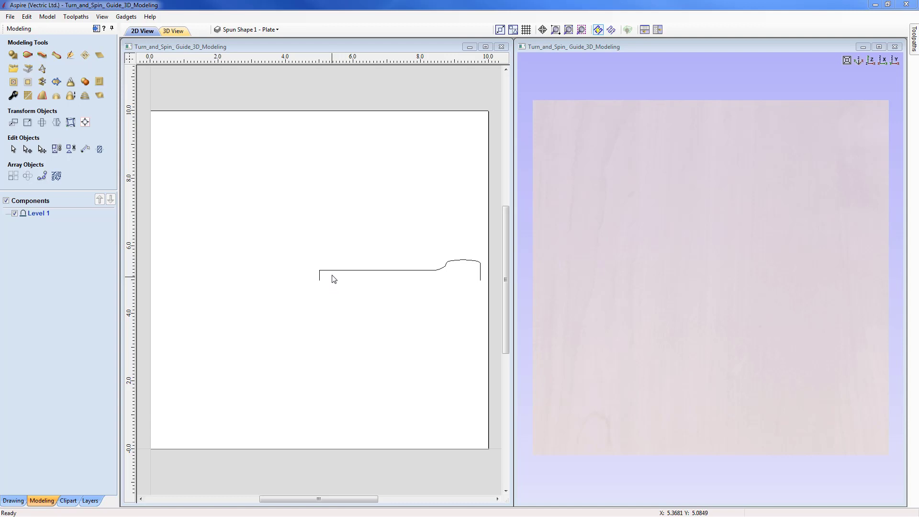
click(333, 270)
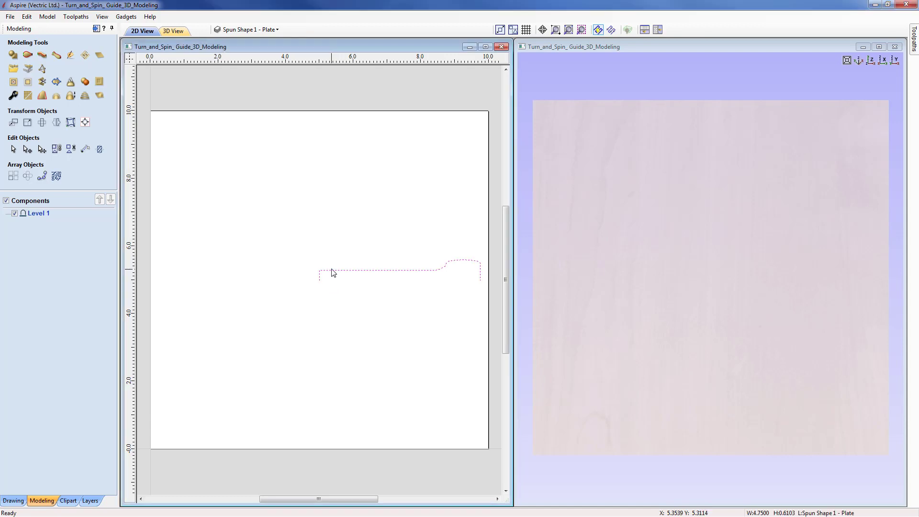
Step: Spin the plate profile around its left end point, inspect the plate in 3D, and reset the shape and leave the tool
click(61, 56)
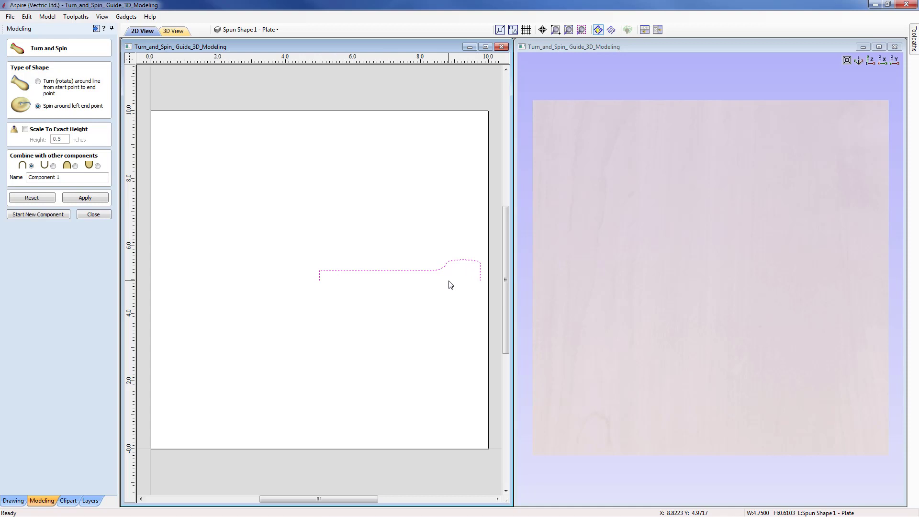
click(86, 197)
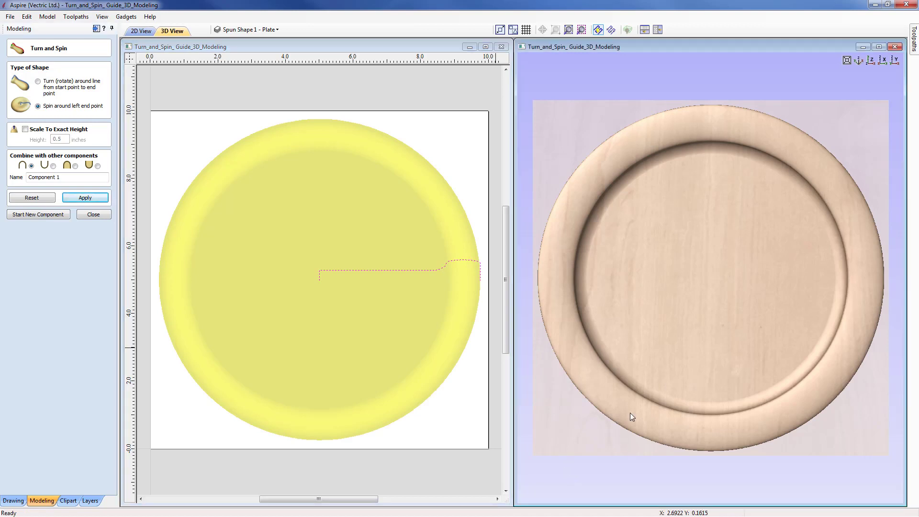
drag(630, 413, 685, 324)
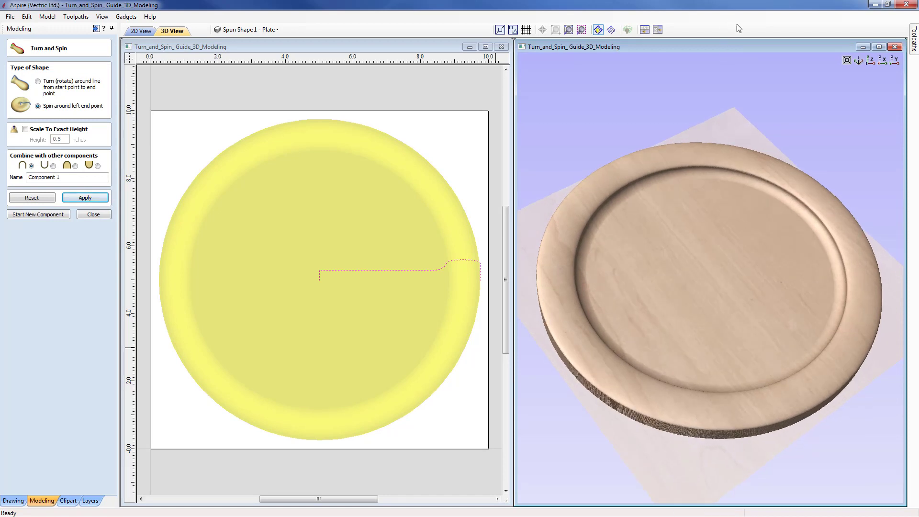
click(871, 62)
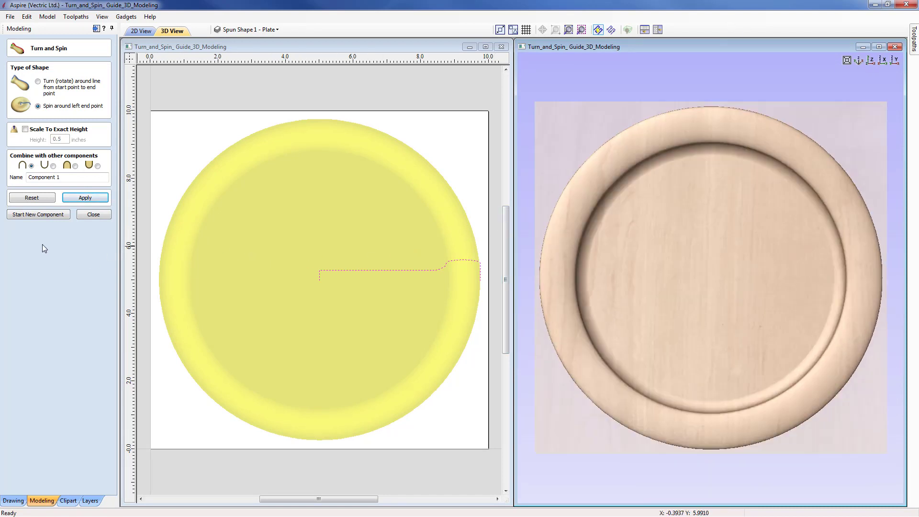
click(29, 199)
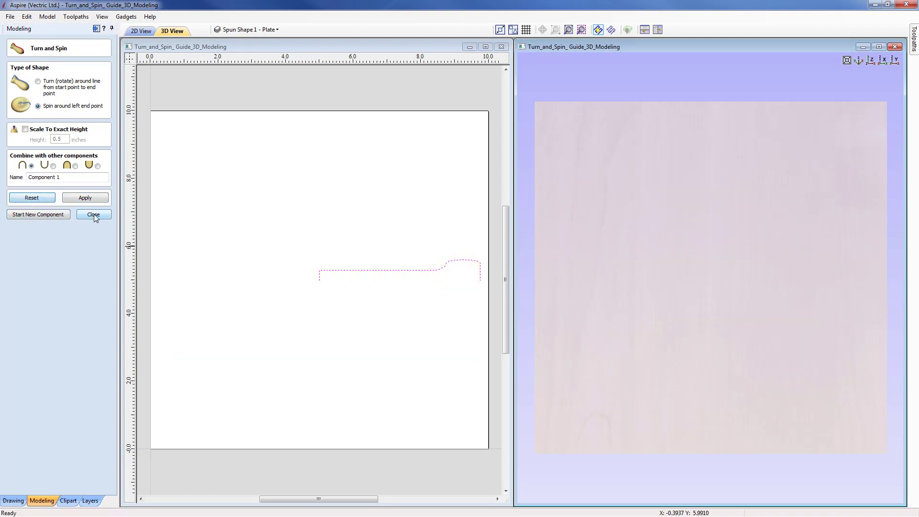
click(94, 214)
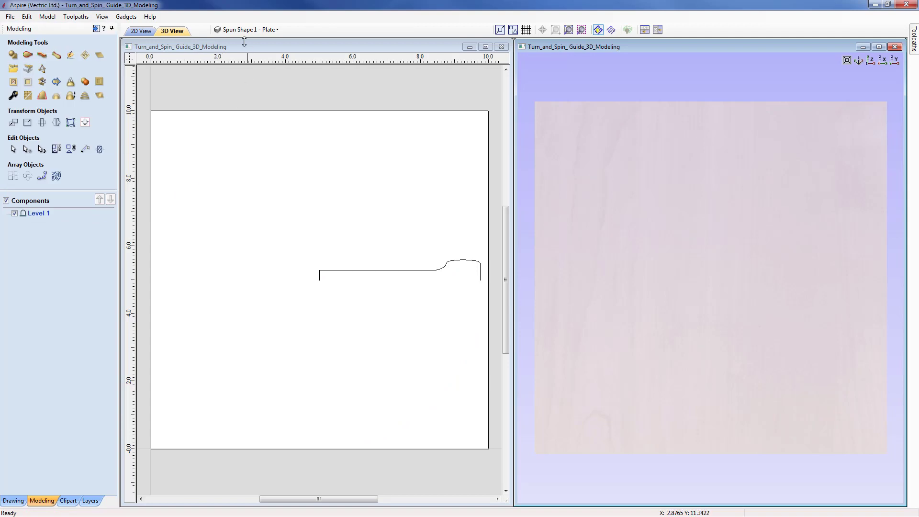
Step: Hide the Spun Shape 1 - Plate layer, make Spun Shape 2 - Ripple visible and active, and select the ripple profile
click(277, 30)
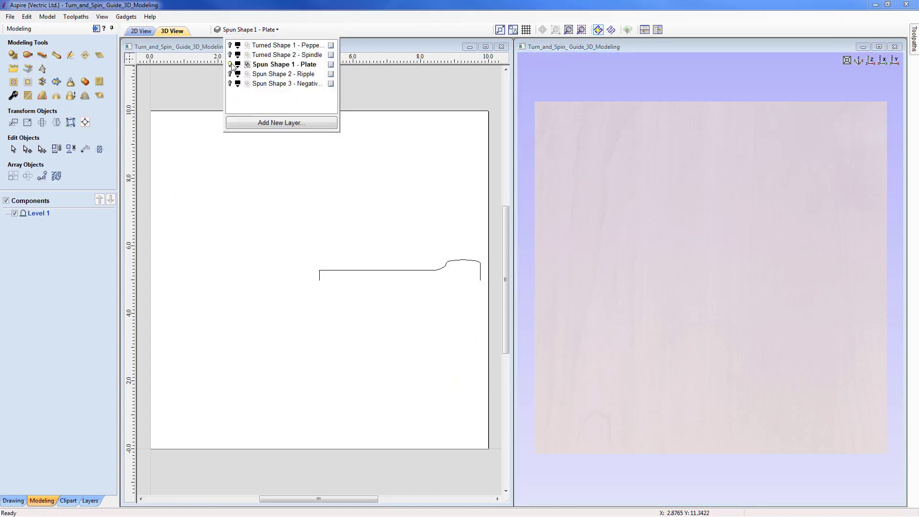
click(231, 65)
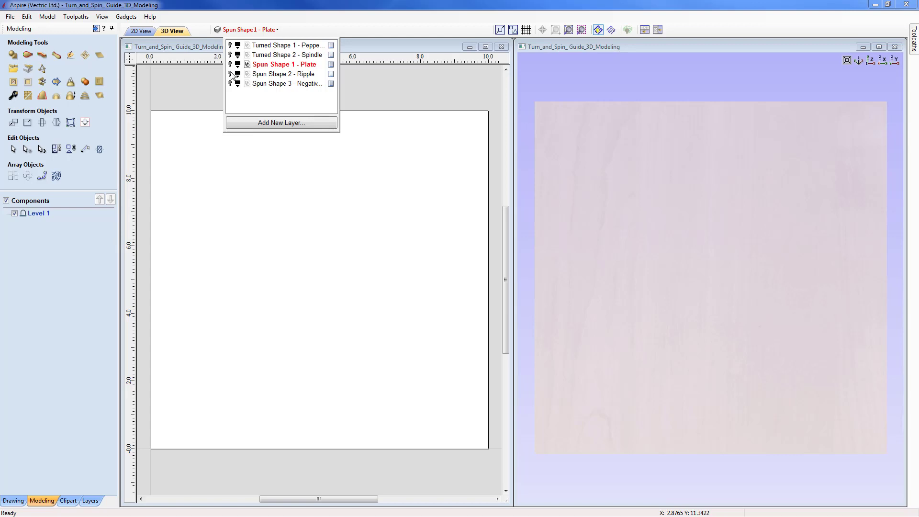
click(231, 74)
click(267, 75)
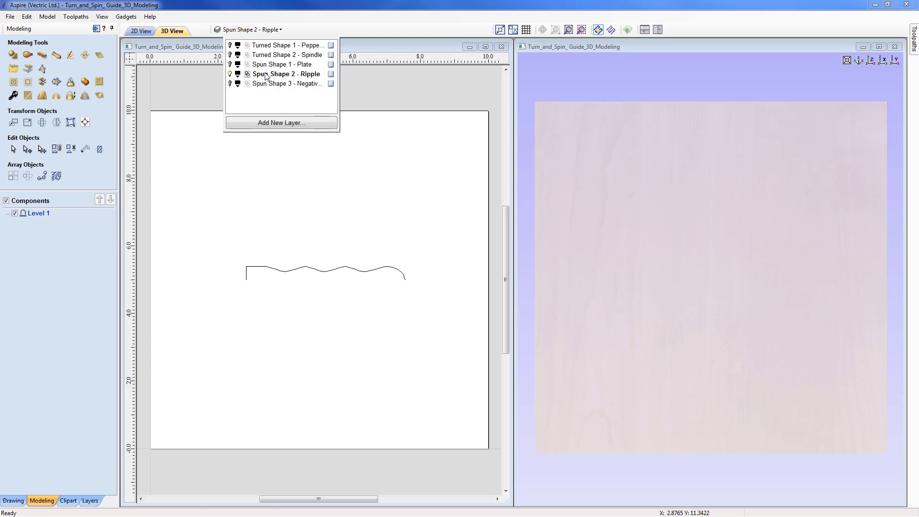
click(412, 354)
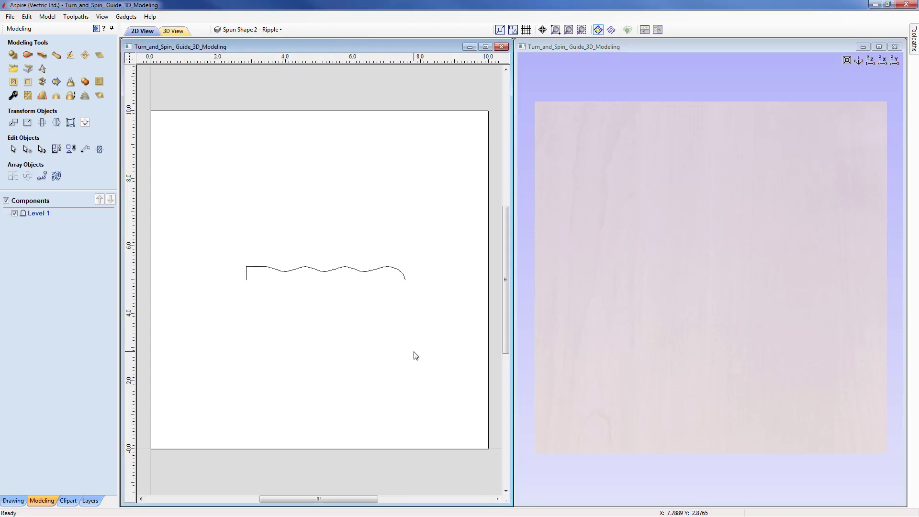
click(316, 270)
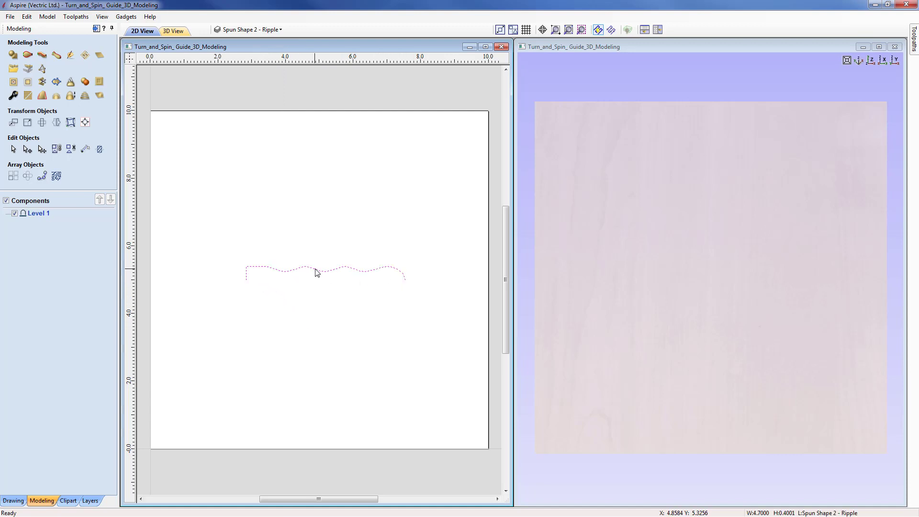
Step: Spin the off-centre ripple profile around its left end point, and reset the shape and leave the tool
click(56, 56)
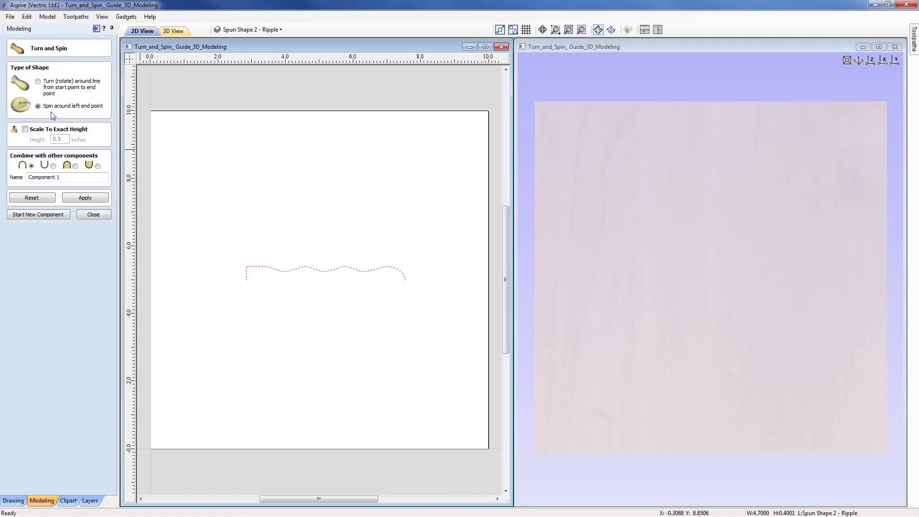
click(85, 198)
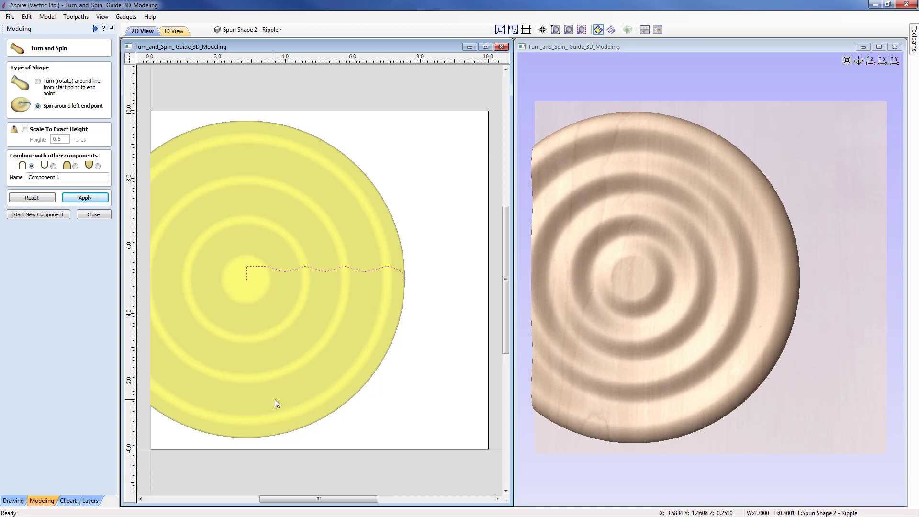
click(31, 198)
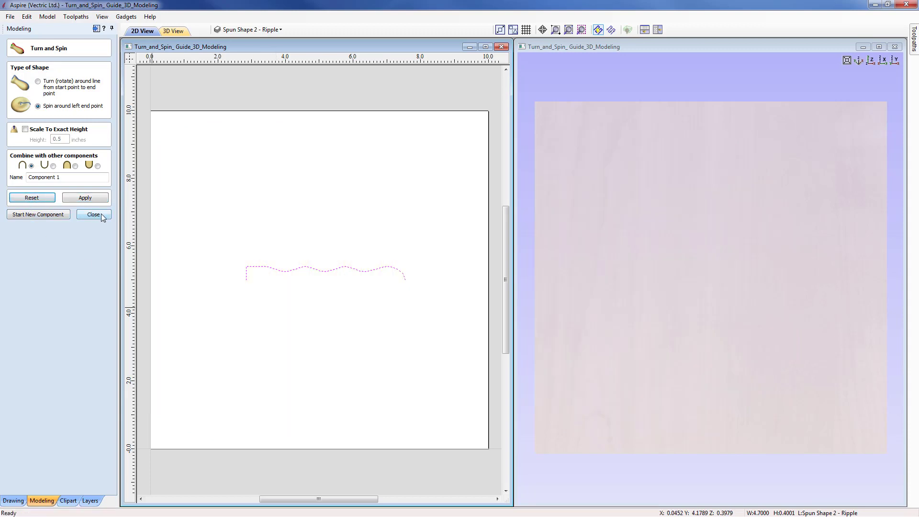
click(101, 215)
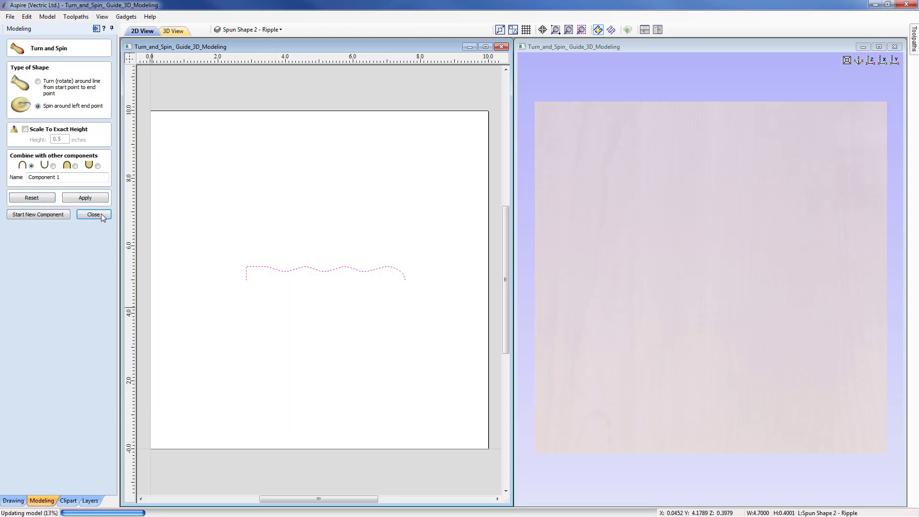
Step: Move the ripple profile so the lower end of its left edge snaps to the centre of the job at X 5.0
click(368, 270)
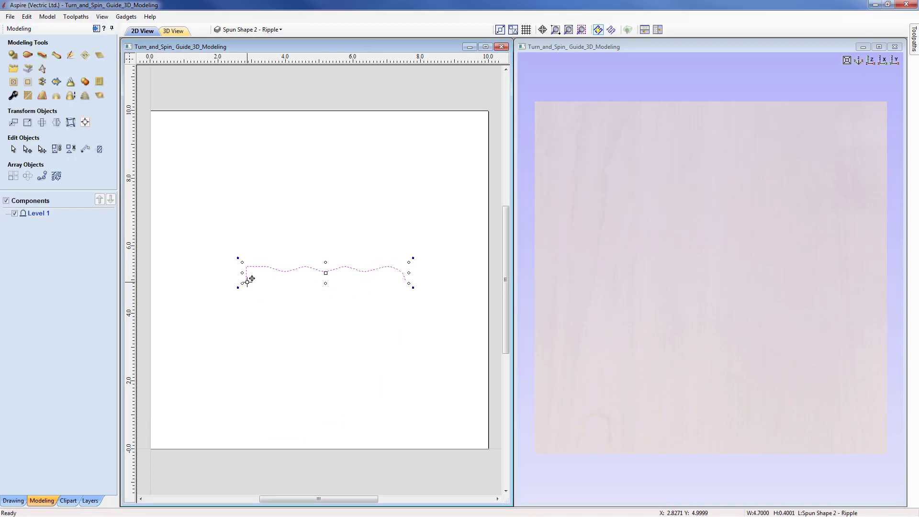
drag(248, 281, 320, 280)
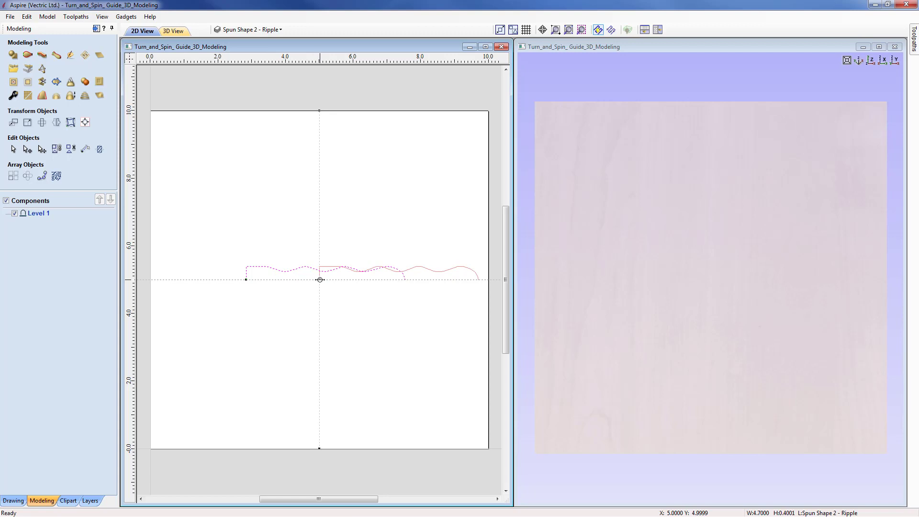
drag(319, 279, 320, 280)
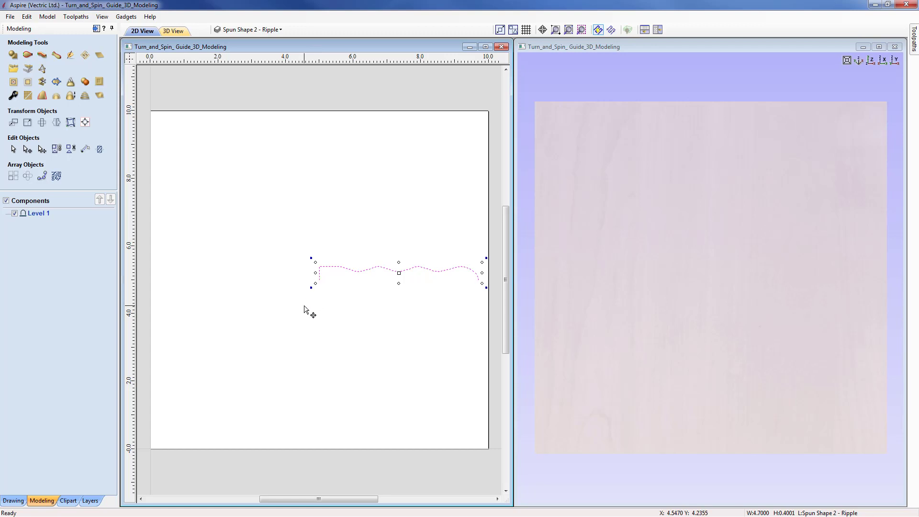
Step: Spin the centred ripple profile around its left end point, and reset the shape and leave the tool
click(56, 54)
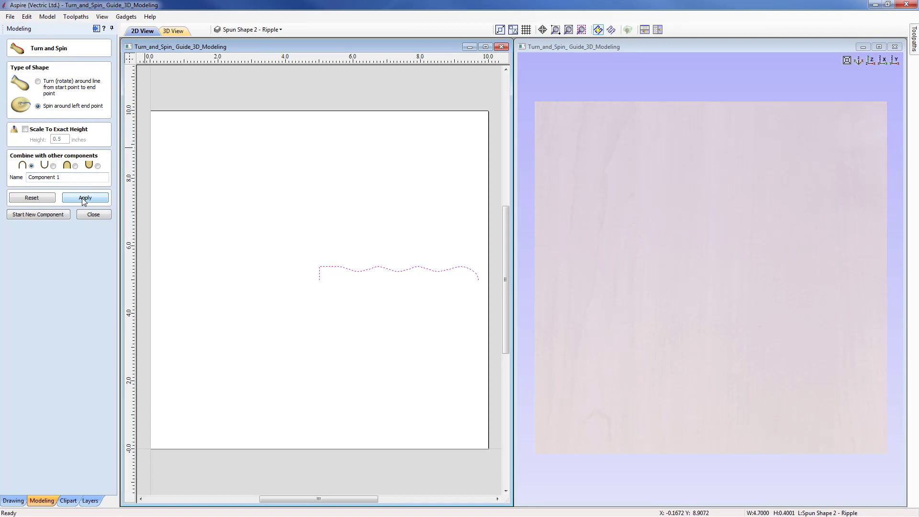
click(82, 197)
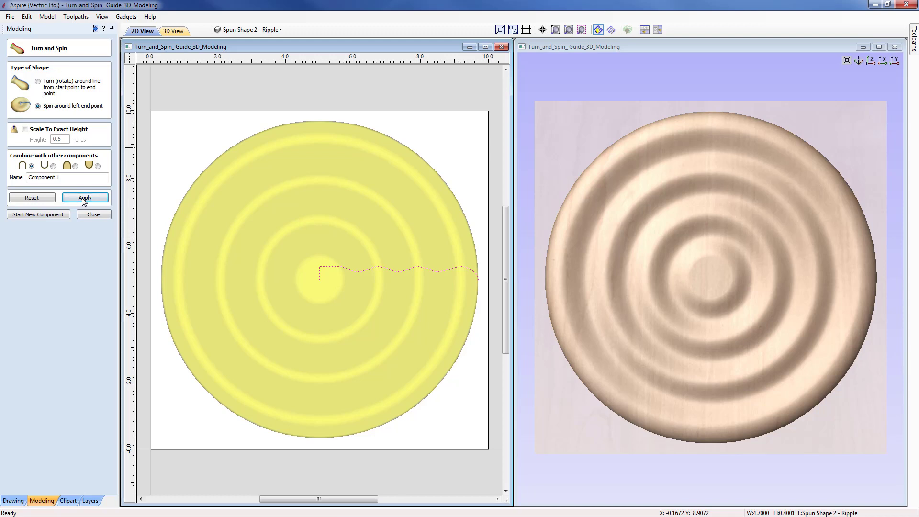
drag(728, 282, 725, 252)
click(313, 329)
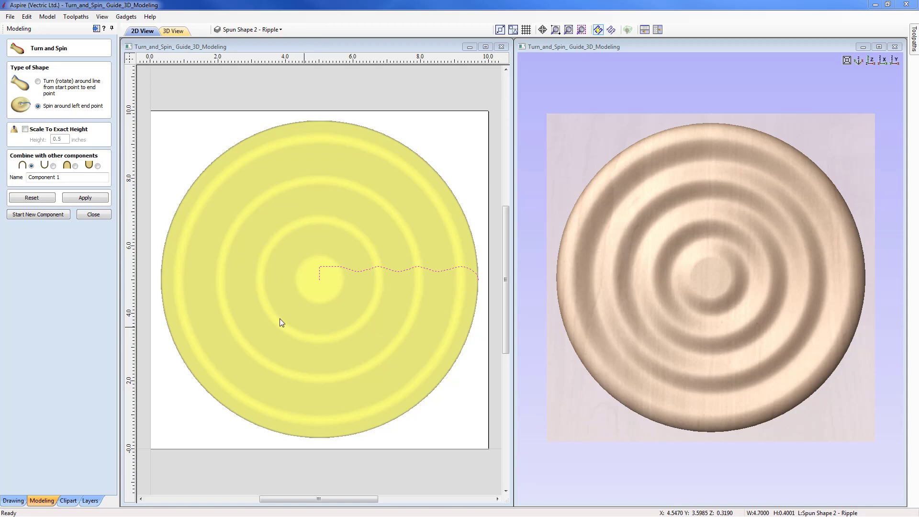
click(32, 198)
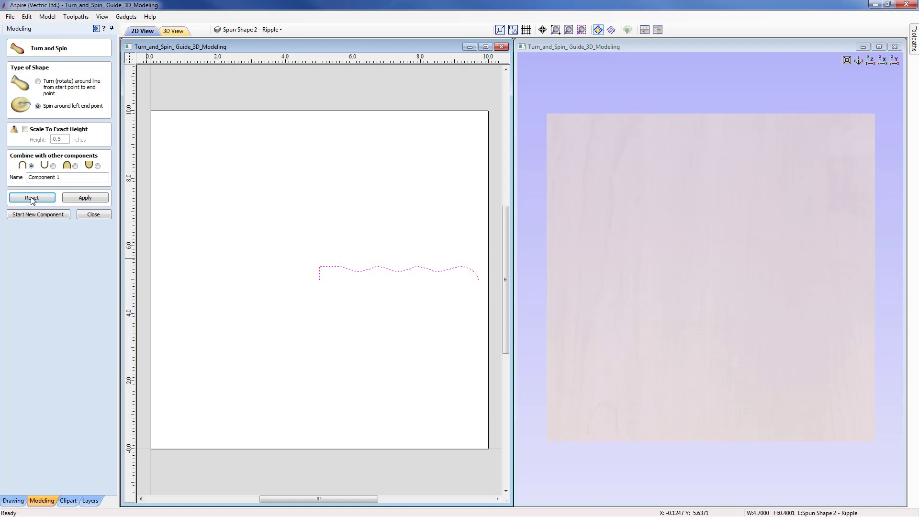
click(95, 215)
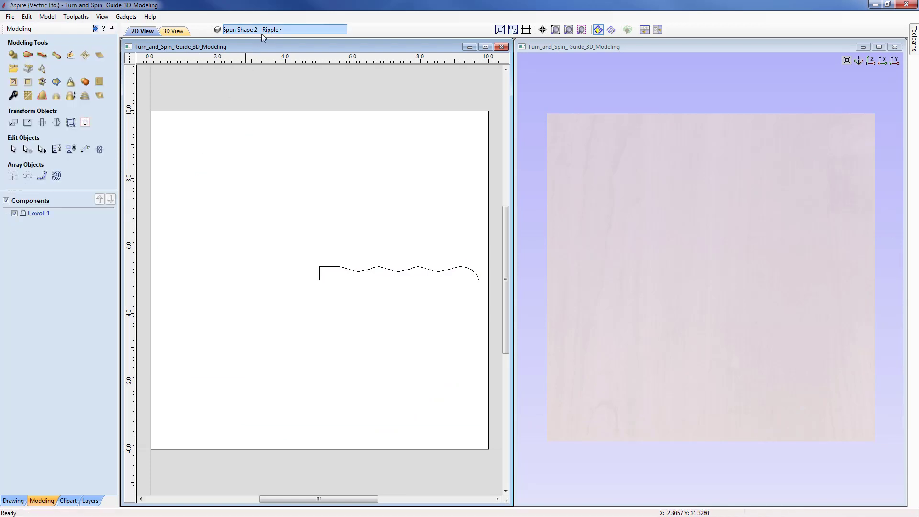
Step: Hide the Spun Shape 2 - Ripple layer, make Spun Shape 3 - Negative Shape visible and active, and select its profile
click(280, 29)
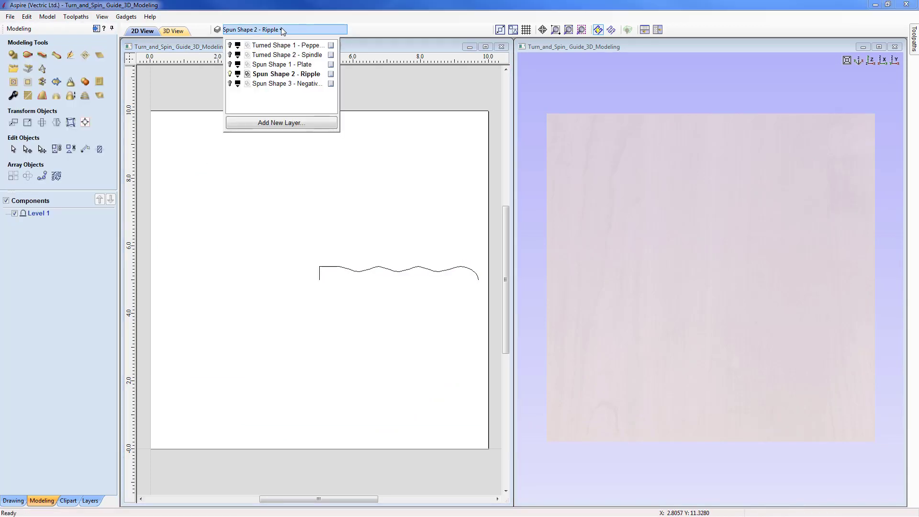
click(230, 74)
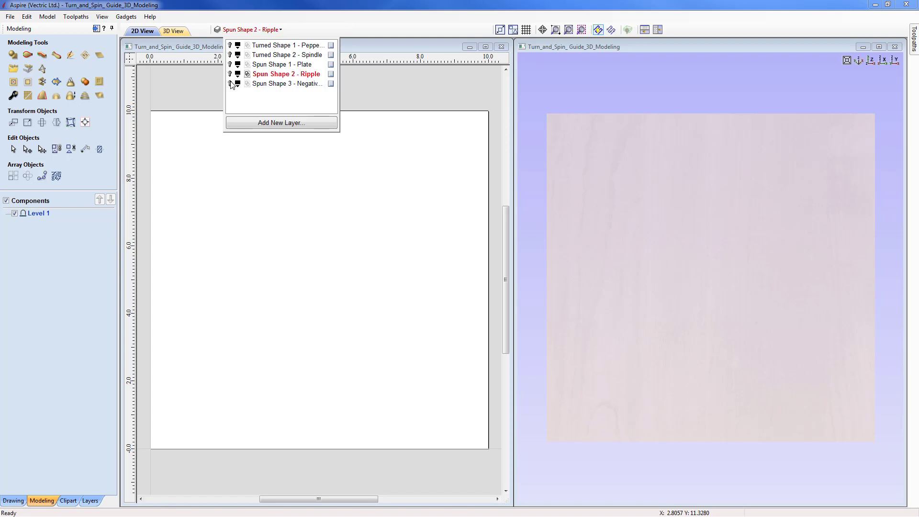
click(229, 84)
click(271, 85)
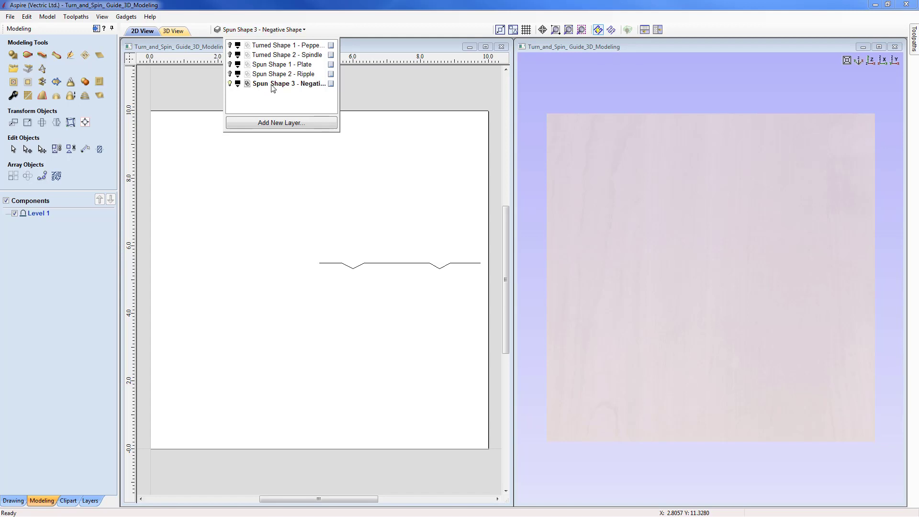
click(294, 185)
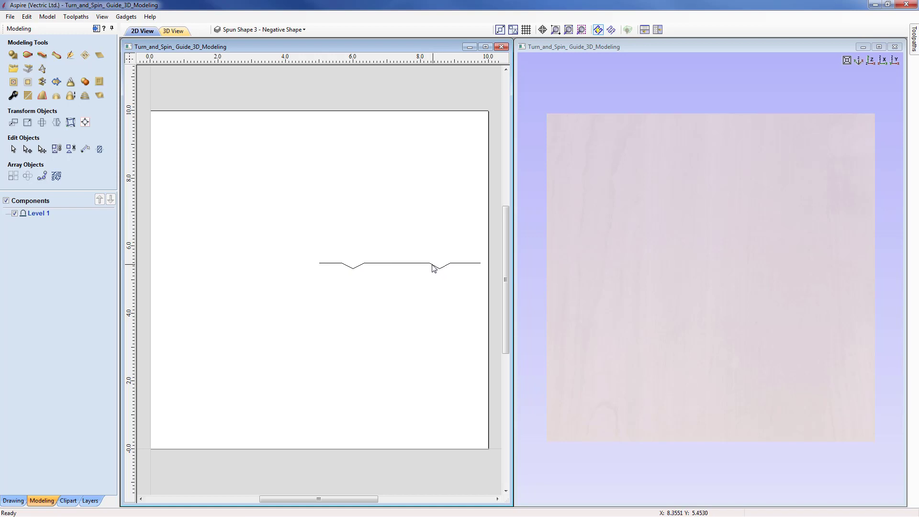
click(369, 267)
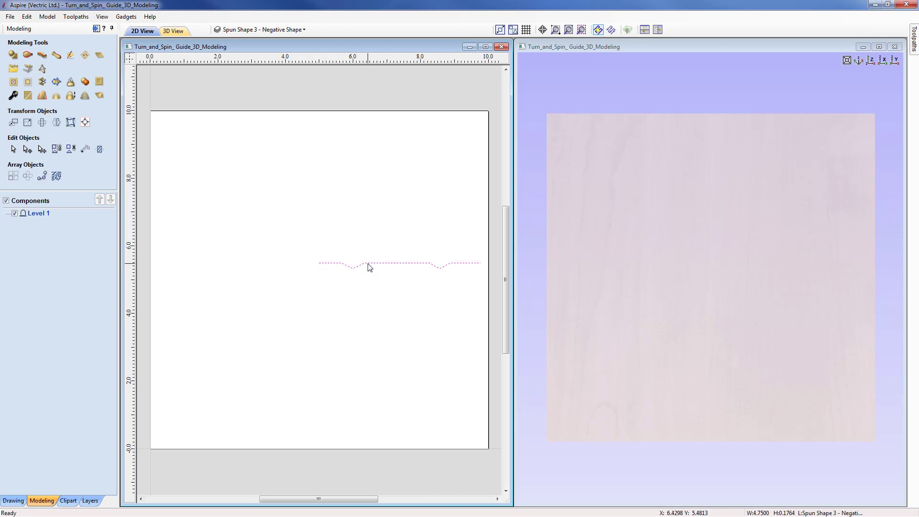
Step: Spin the notched negative profile around its left end point, inspect the grooves at an angle, and reset the shape and leave the tool
click(57, 56)
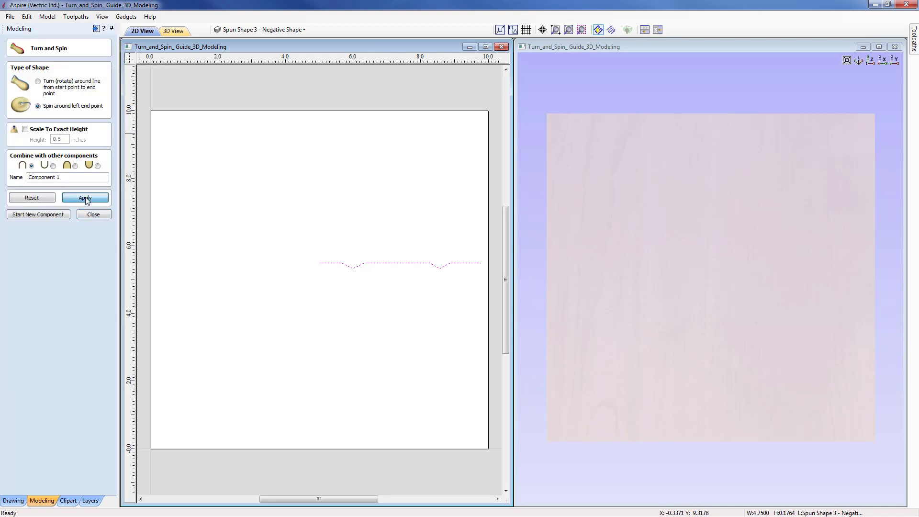
click(85, 198)
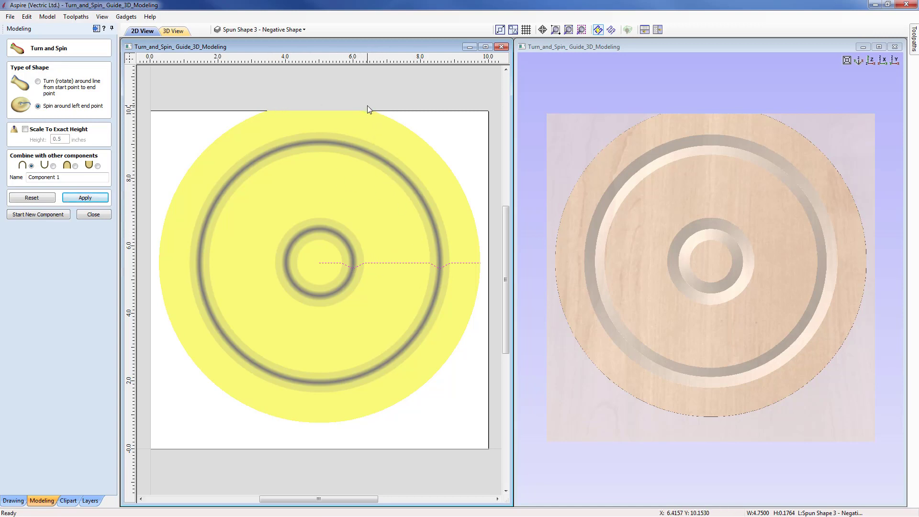
drag(674, 376, 611, 353)
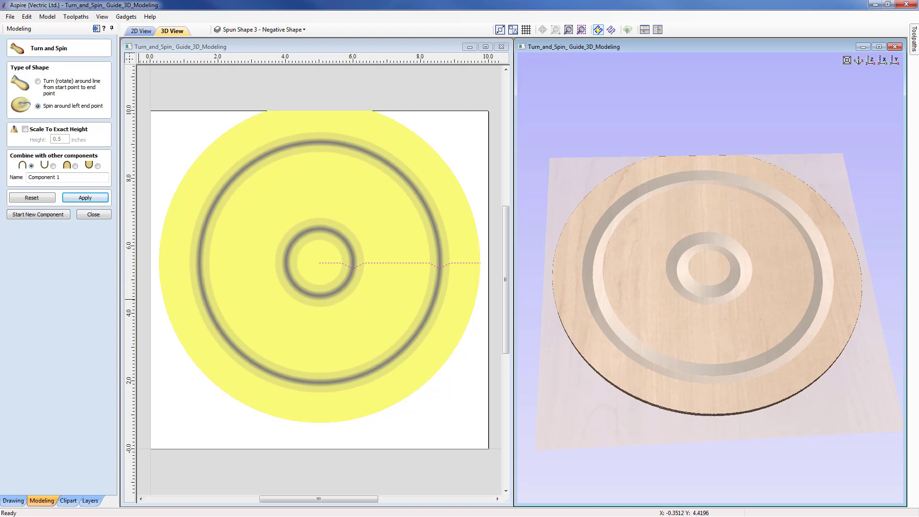
click(44, 197)
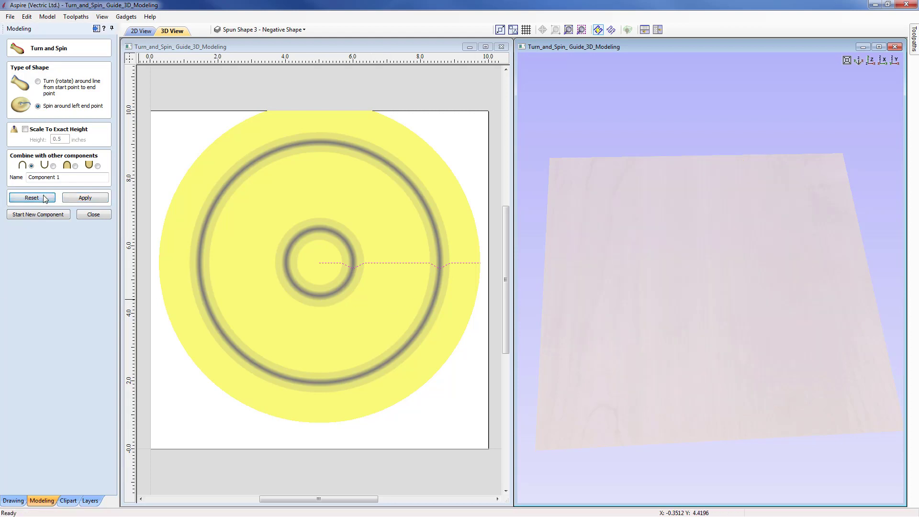
click(93, 214)
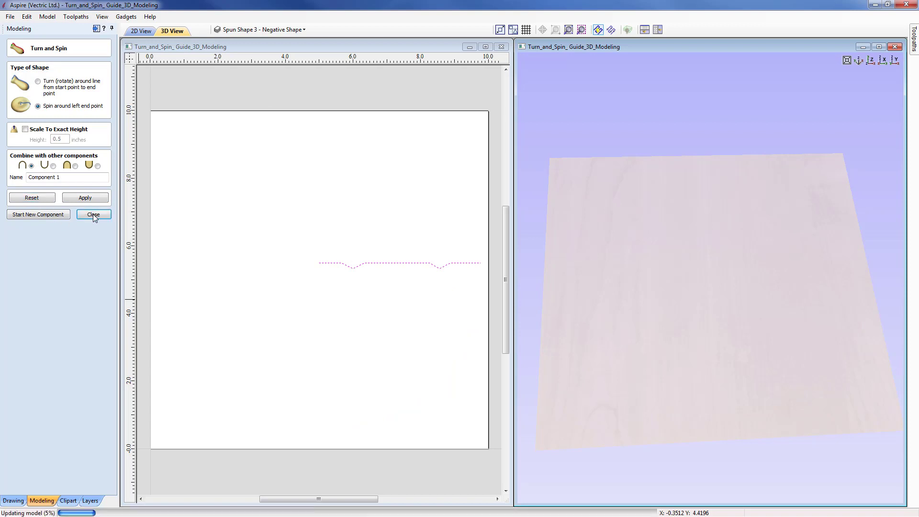
Step: Draw vertical 0.5 inch lines from both ends of the notched profile down to the job's horizontal centreline at Y 5.0
click(376, 263)
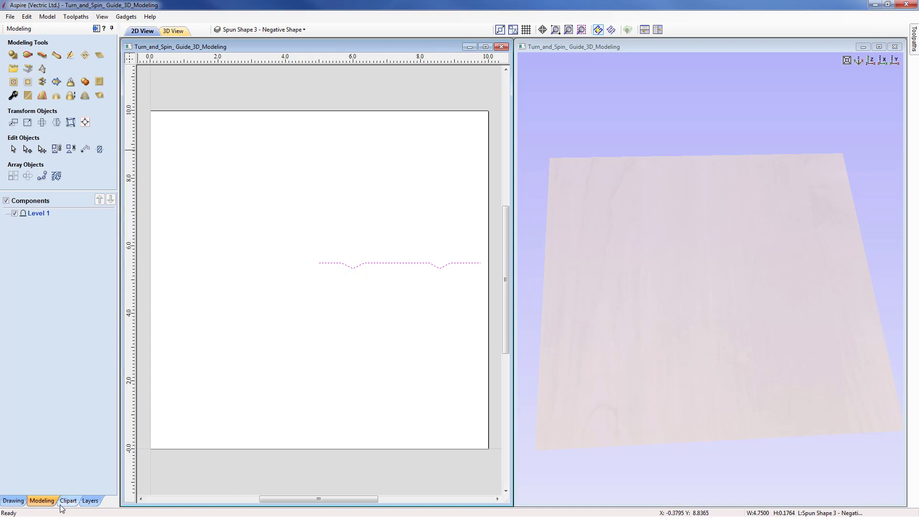
click(14, 501)
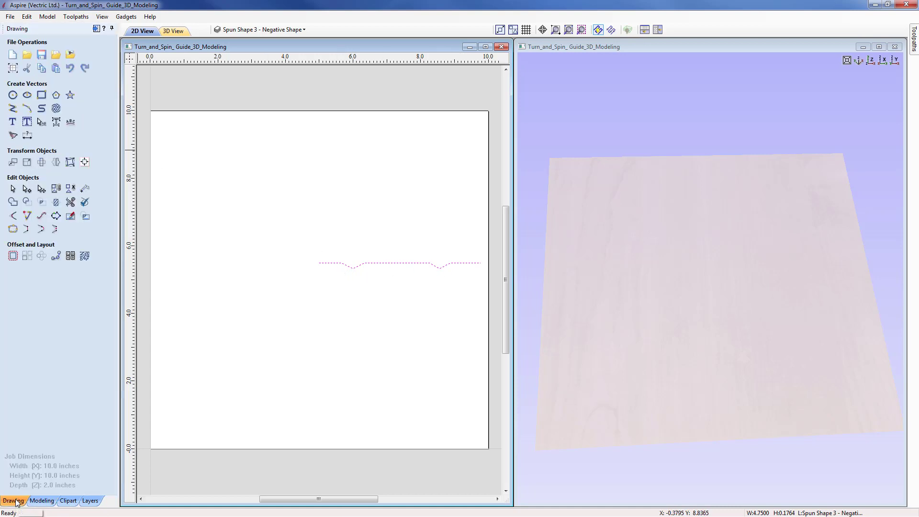
click(13, 109)
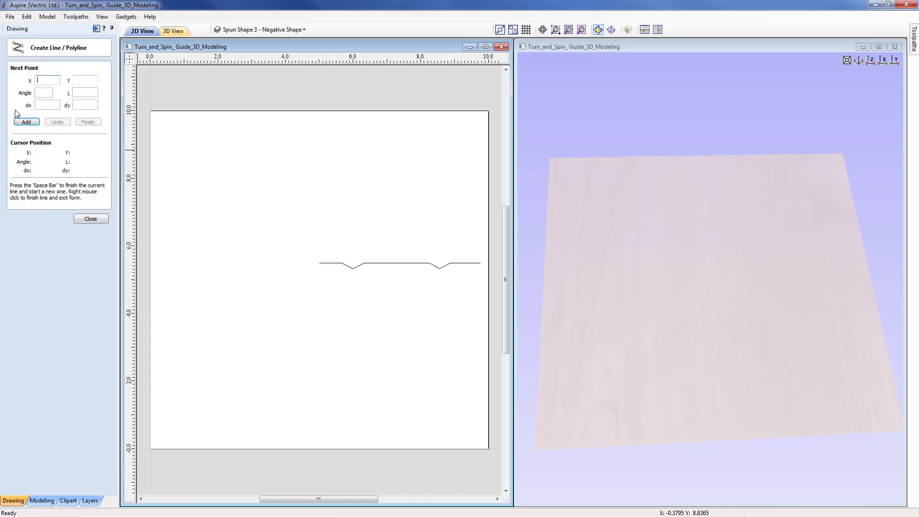
click(320, 262)
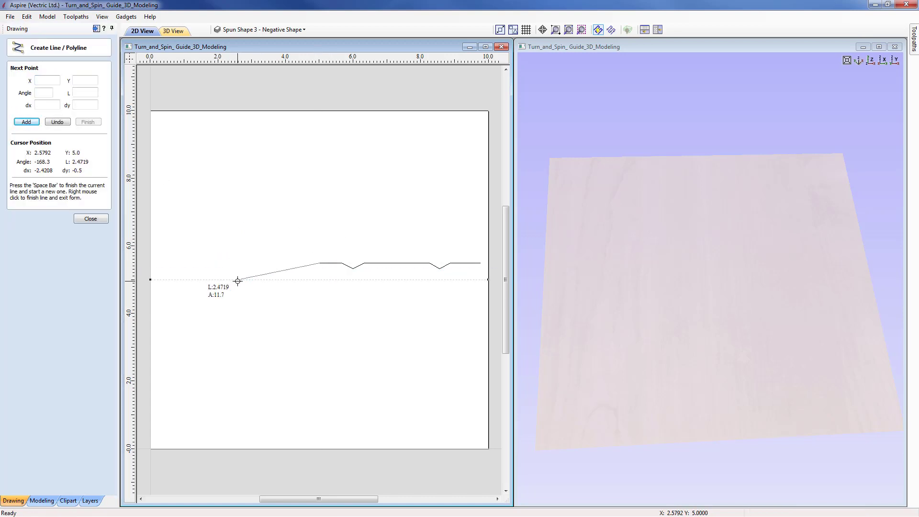
click(319, 280)
key(space)
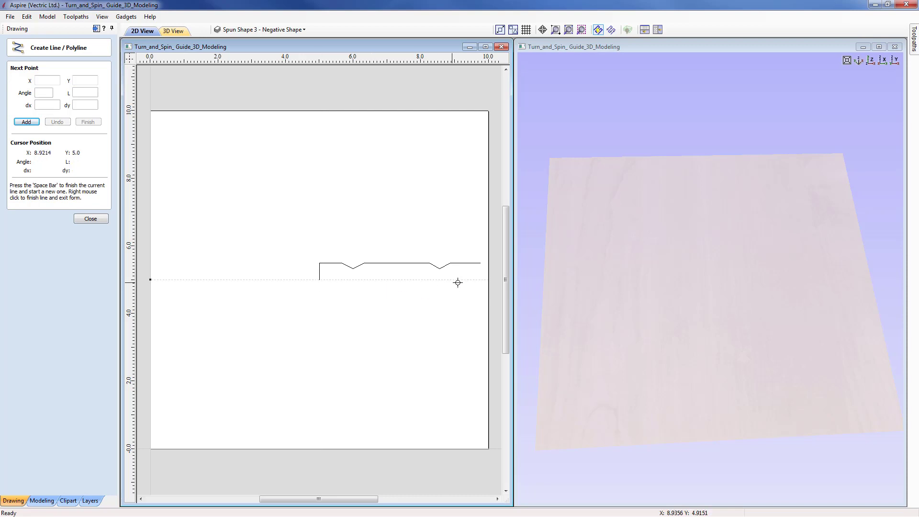
click(481, 263)
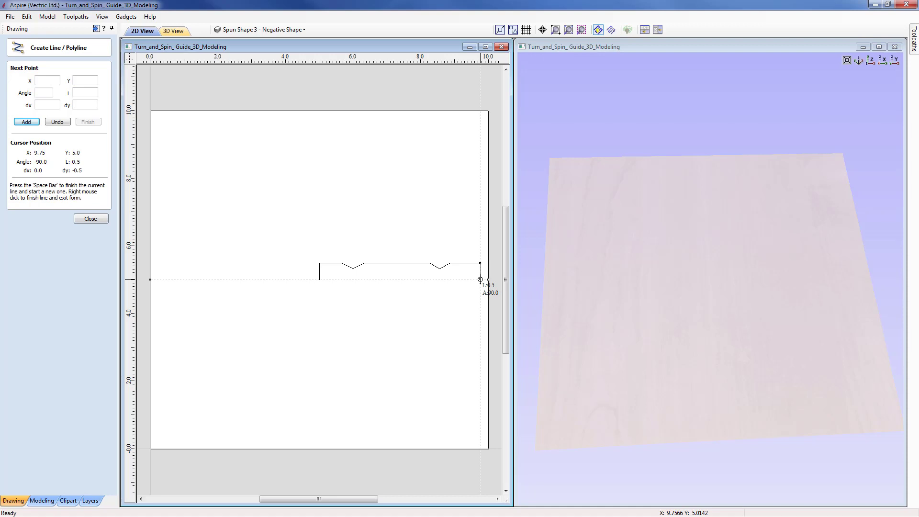
click(481, 280)
click(104, 219)
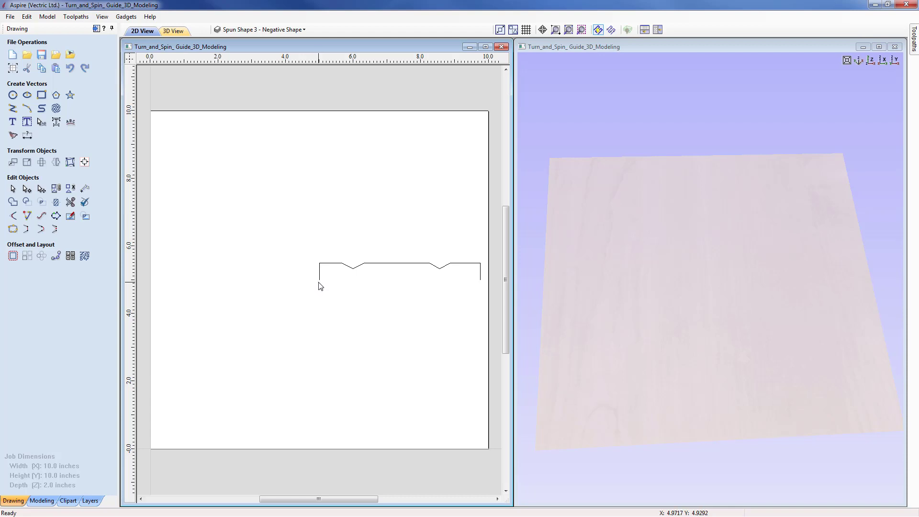
Step: Select the notched profile together with its two vertical end lines and join the three open vectors into one
click(480, 271)
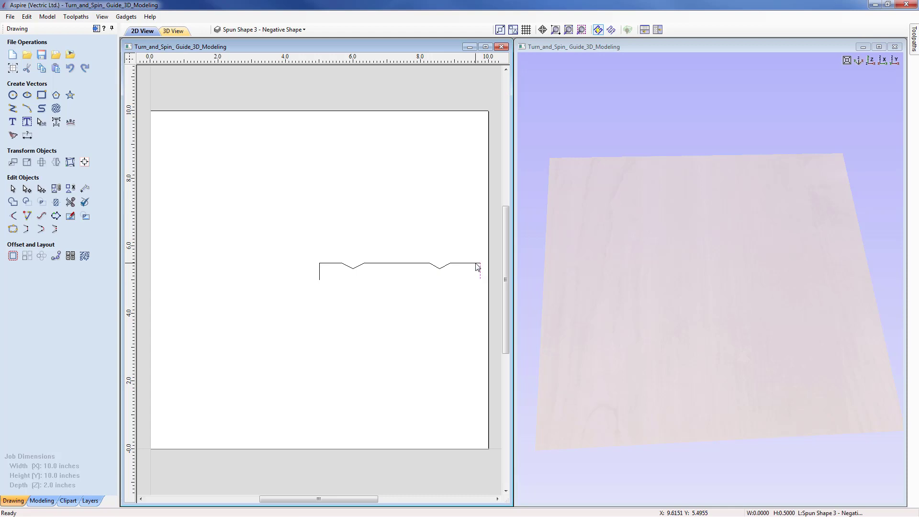
shift+click(355, 267)
click(319, 274)
click(463, 267)
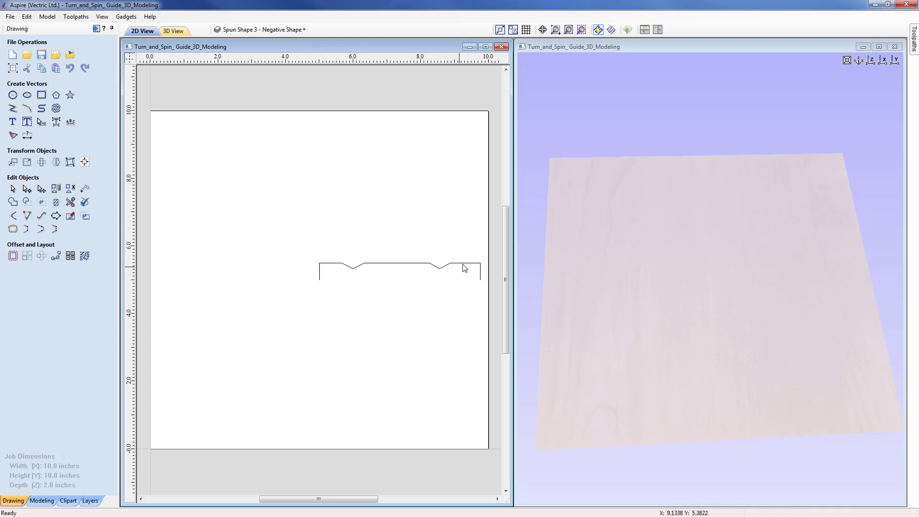
drag(485, 259, 297, 287)
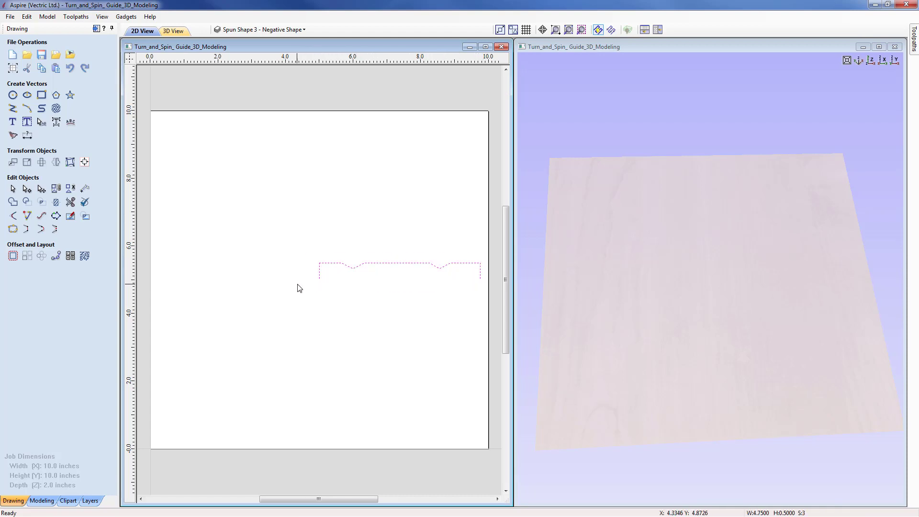
click(13, 230)
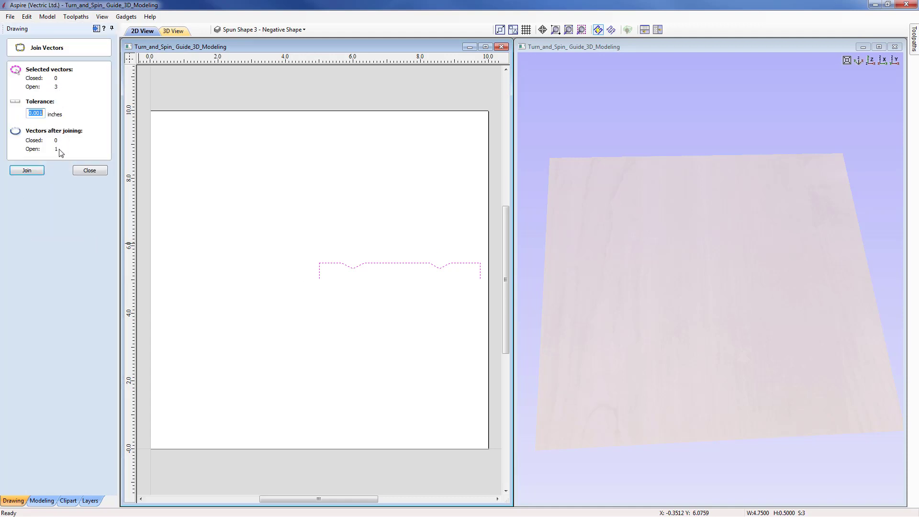
click(35, 172)
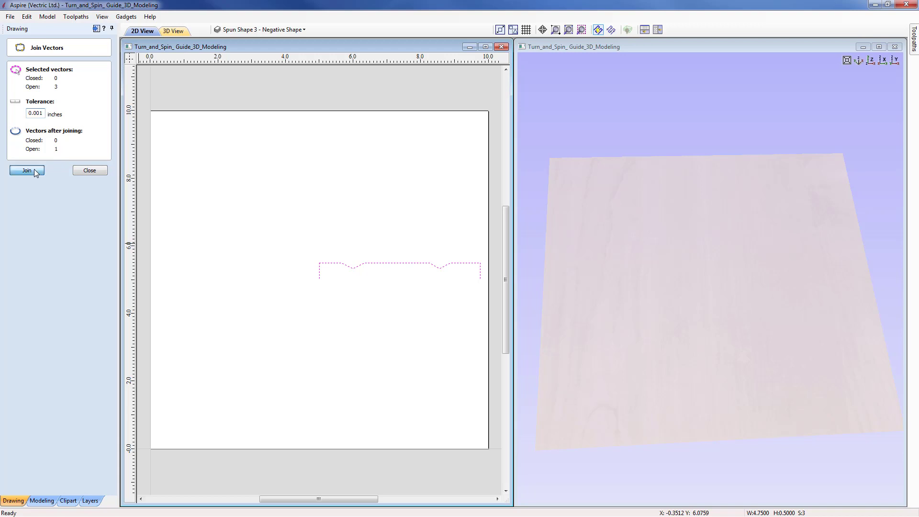
click(100, 172)
Step: Spin the joined notched profile around its left end point and inspect the raised, grooved disc at an angle
click(363, 264)
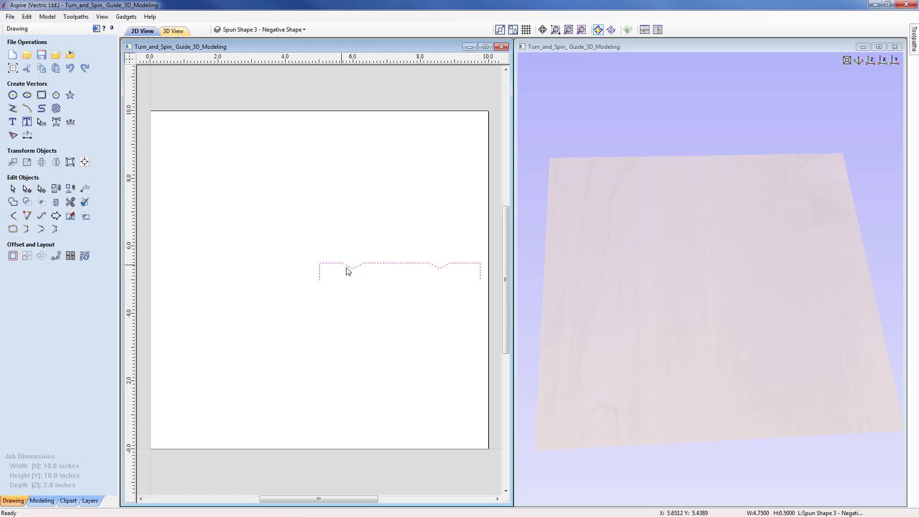
click(48, 501)
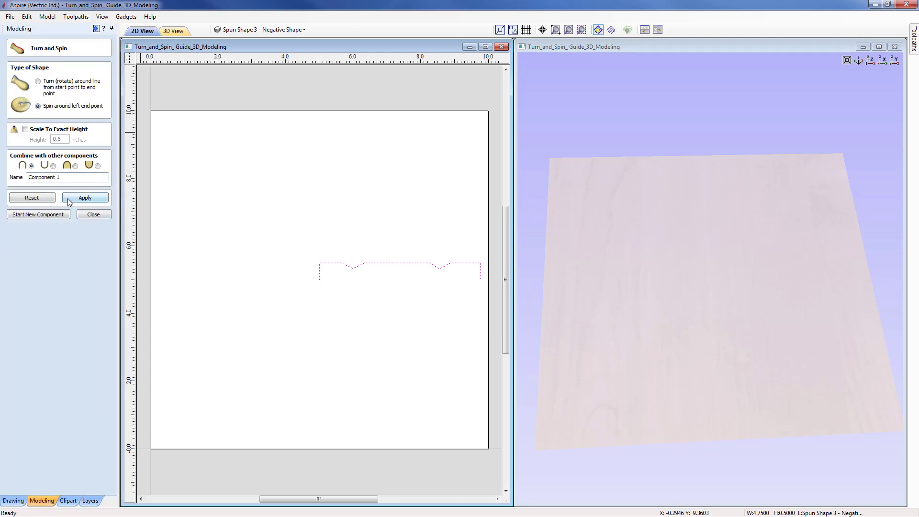
click(81, 198)
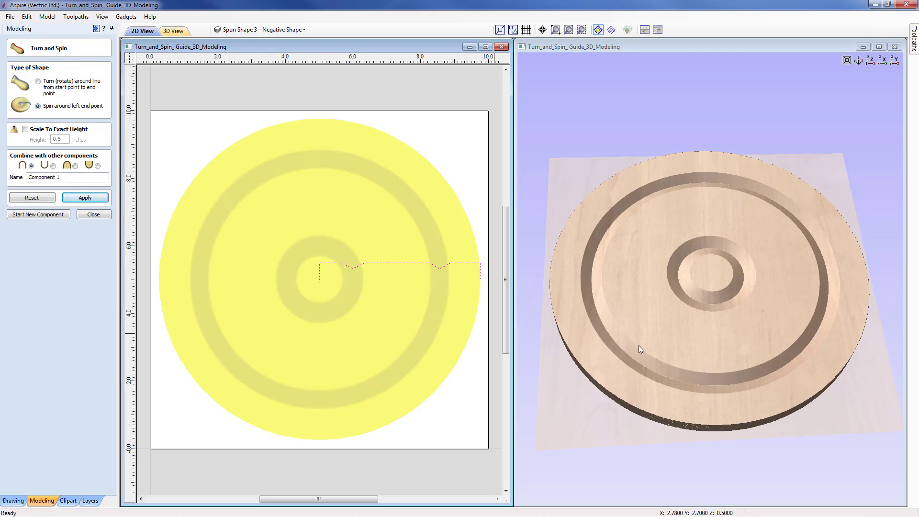
drag(704, 363, 851, 365)
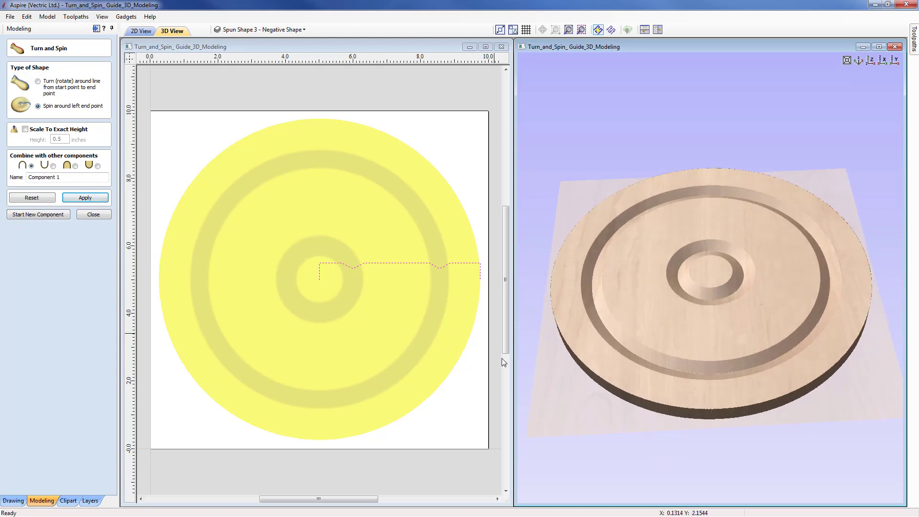